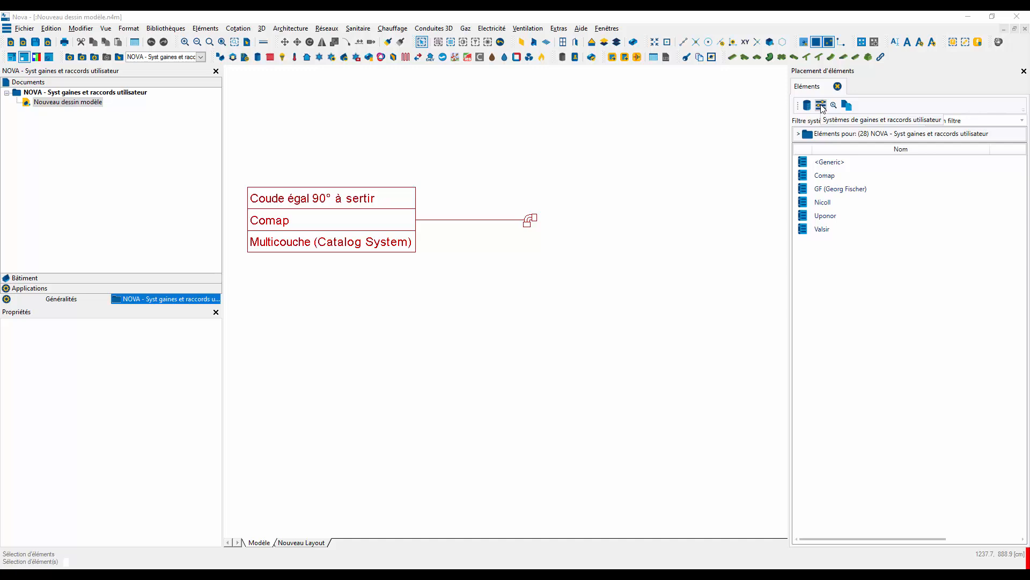
Create a new user-defined duct and fitting system named "Multicouche Comap + Uponor".
click(821, 105)
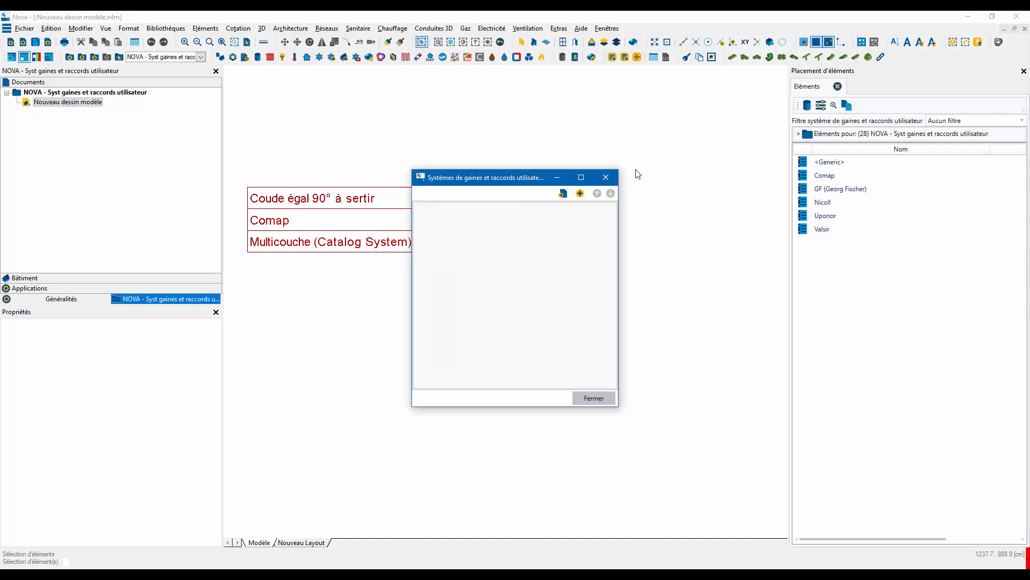
click(580, 193)
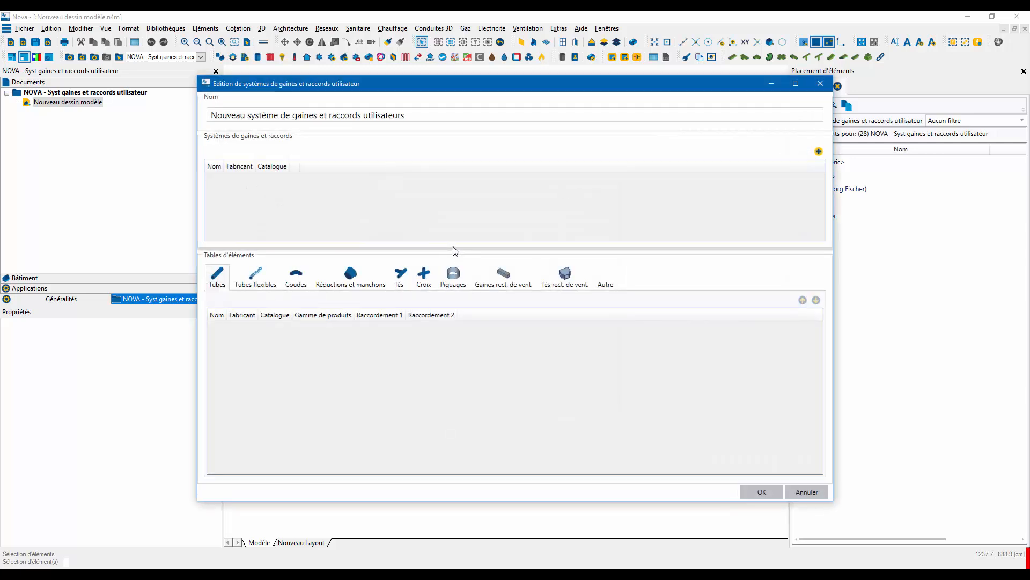
click(415, 115)
drag(414, 115, 43, 94)
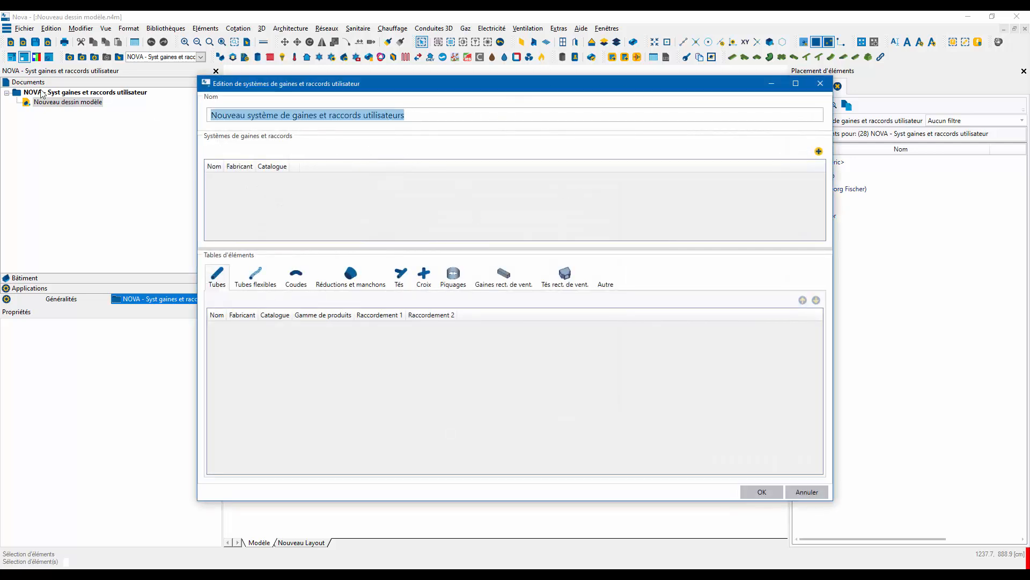
text(M)
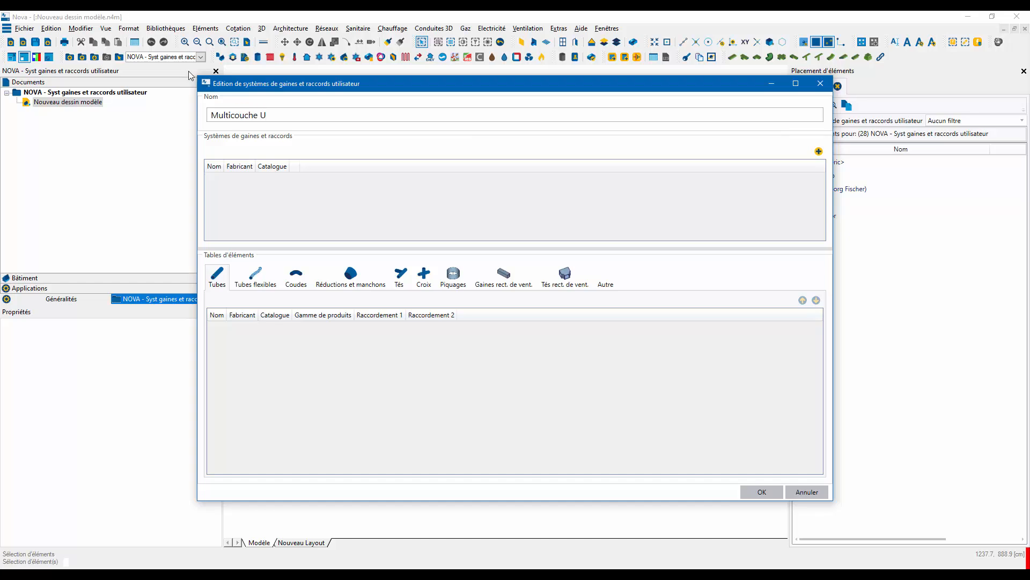
text(ulticouche U)
key(BackSpace)
text(Comap + Uponor)
Add the Comap "Multicouche" and Uponor "Uponor RS" catalogue systems to the new user system.
click(819, 151)
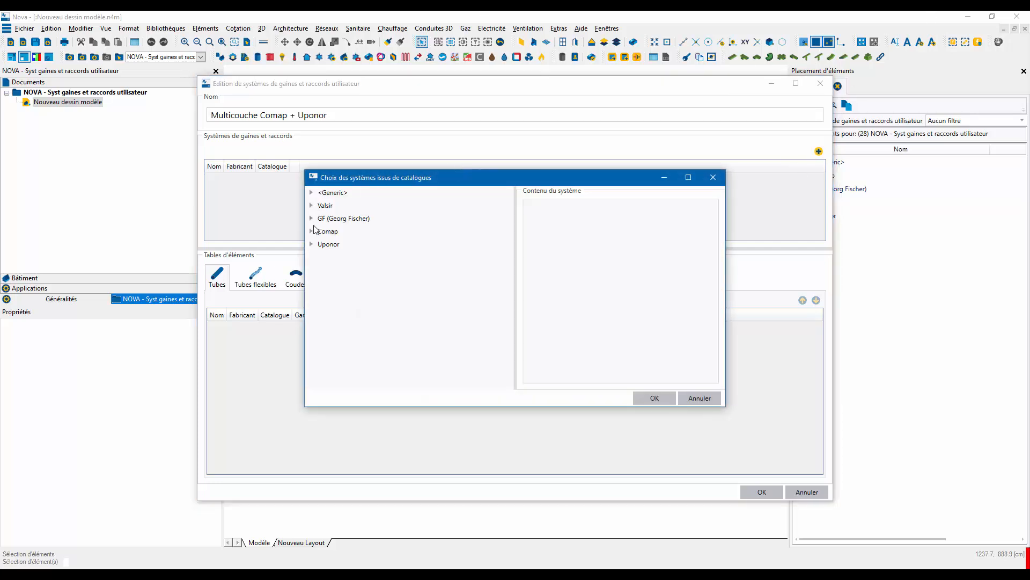
click(311, 218)
click(311, 219)
click(311, 231)
click(319, 244)
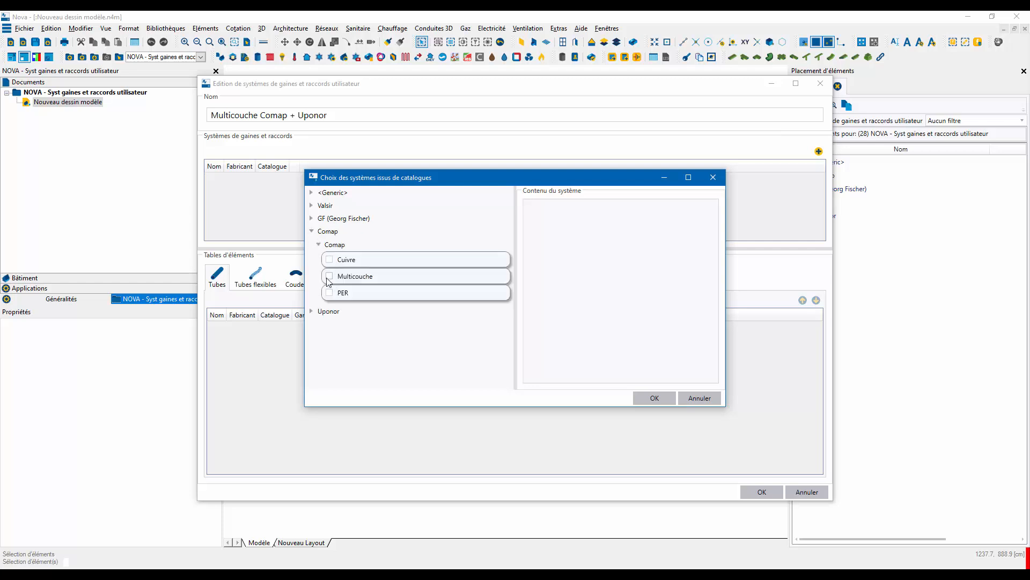
click(329, 277)
click(312, 311)
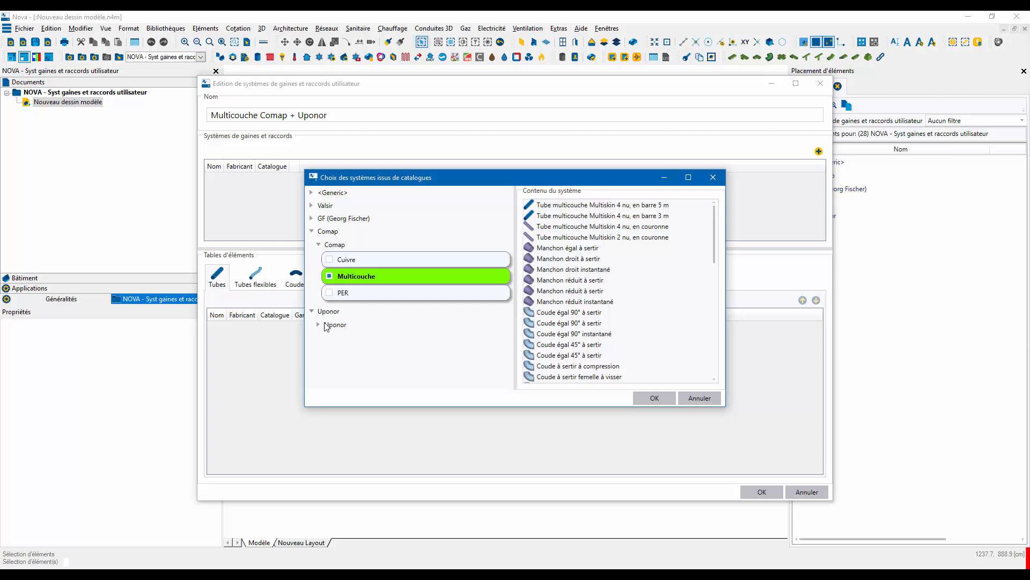
click(319, 325)
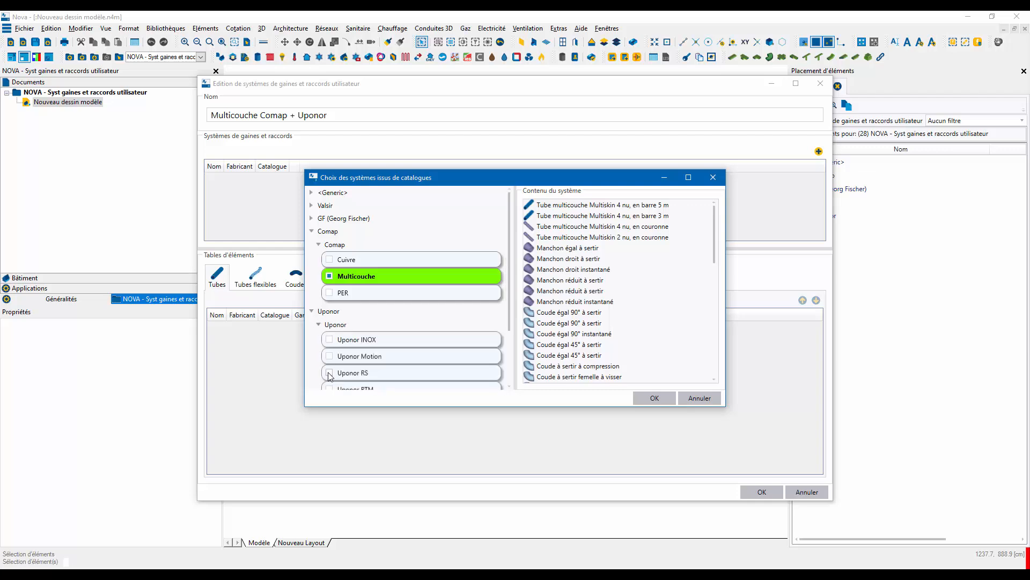
click(330, 372)
click(666, 400)
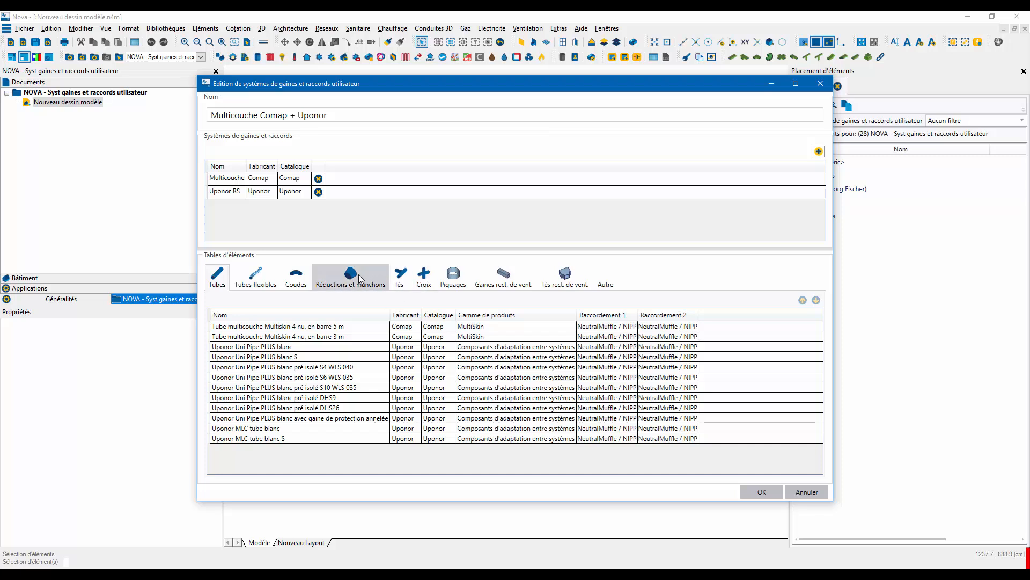
Move all the Uponor pipes above the Comap Multiskin pipes in the Tubes element table.
click(257, 328)
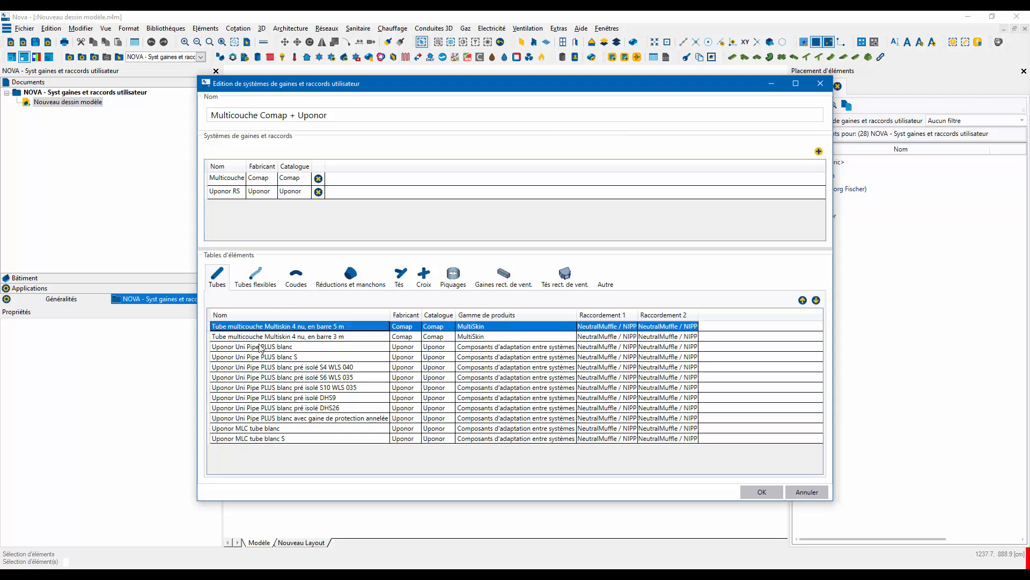
click(259, 347)
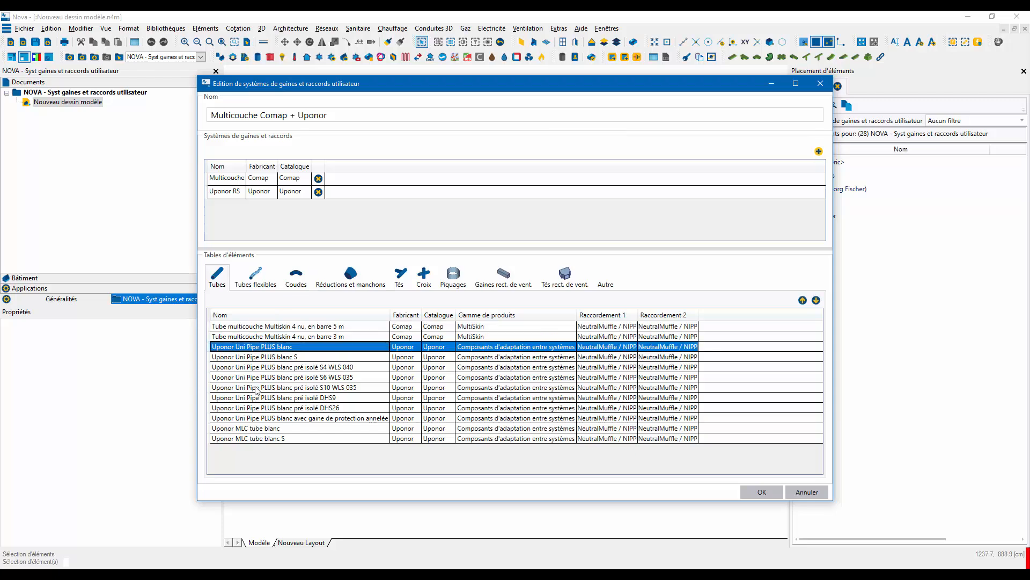
shift+click(253, 439)
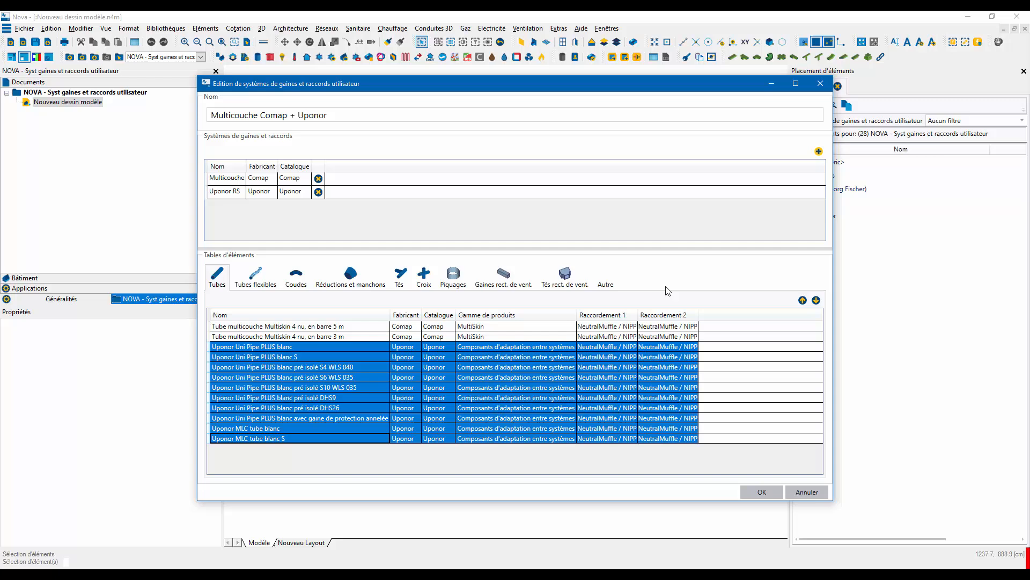
click(803, 300)
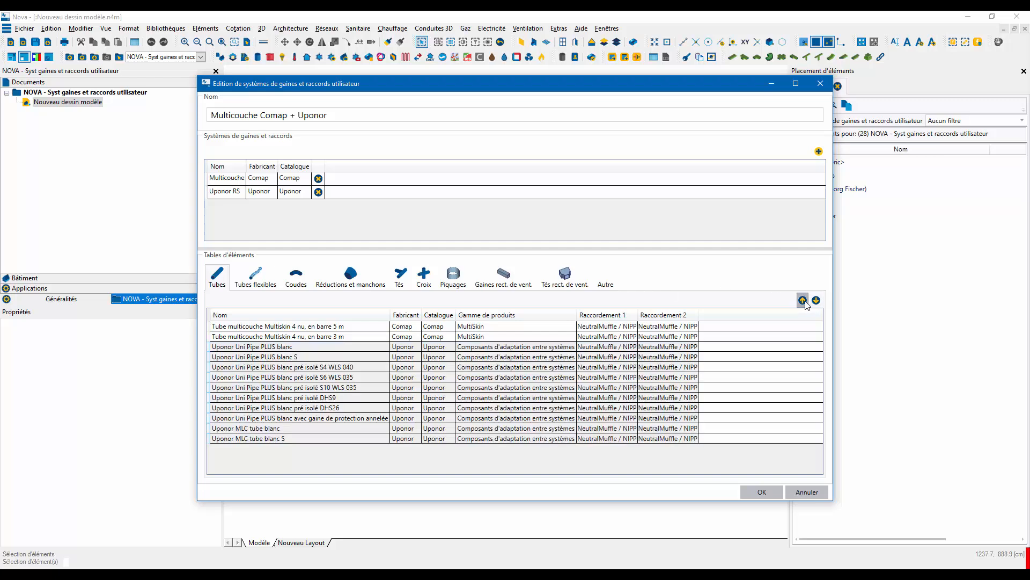
click(802, 300)
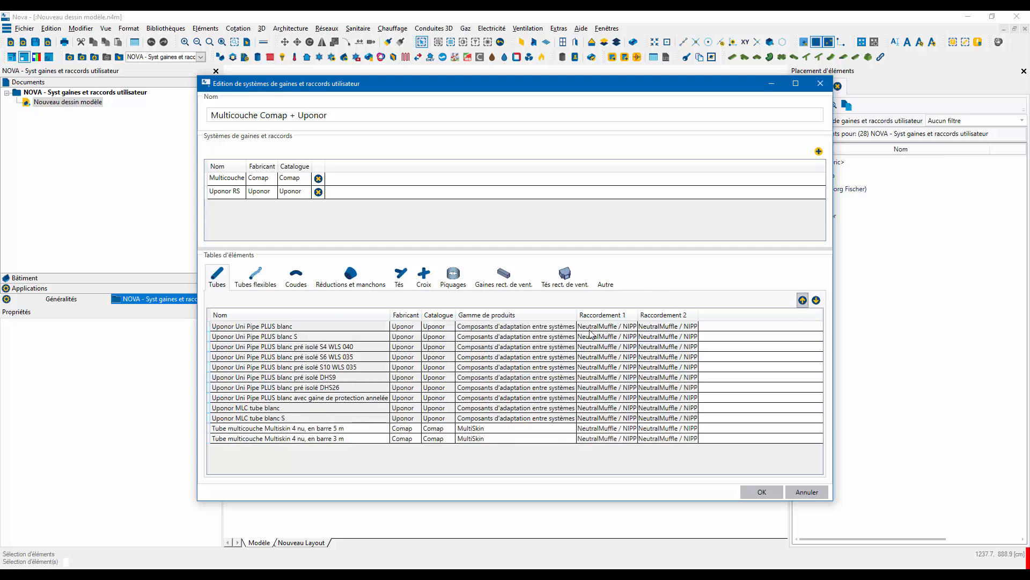
click(245, 331)
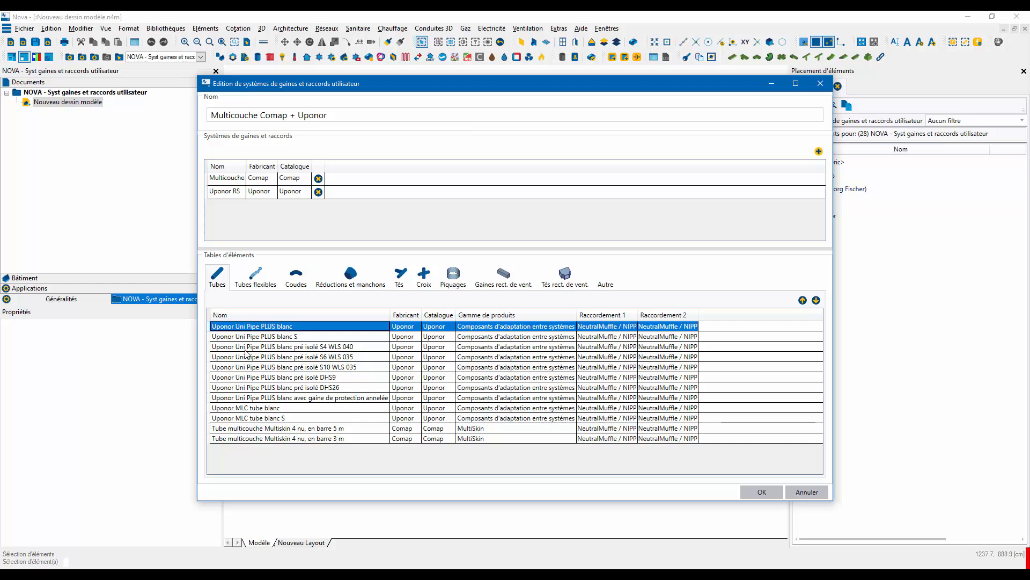
click(262, 337)
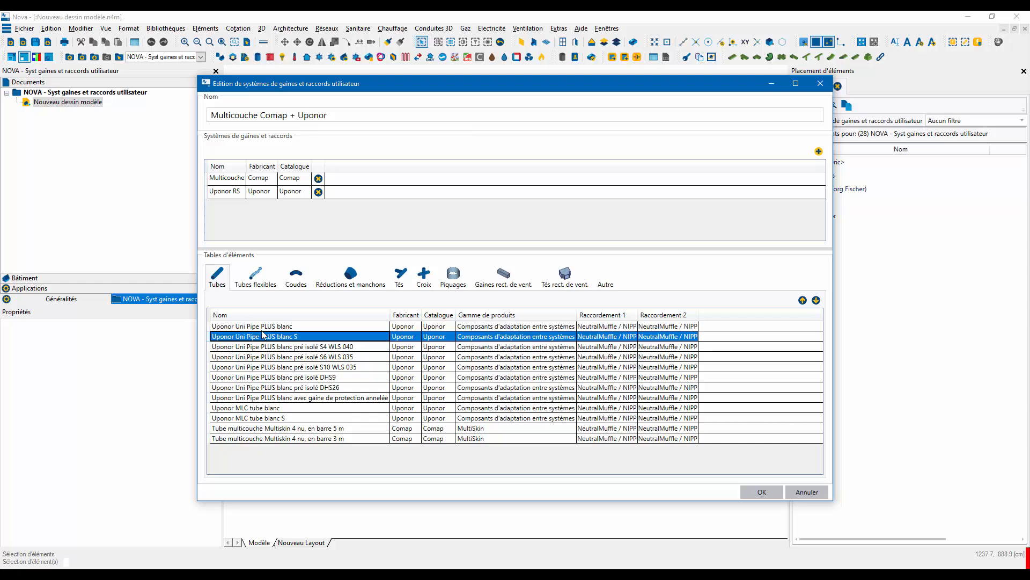
key(Up)
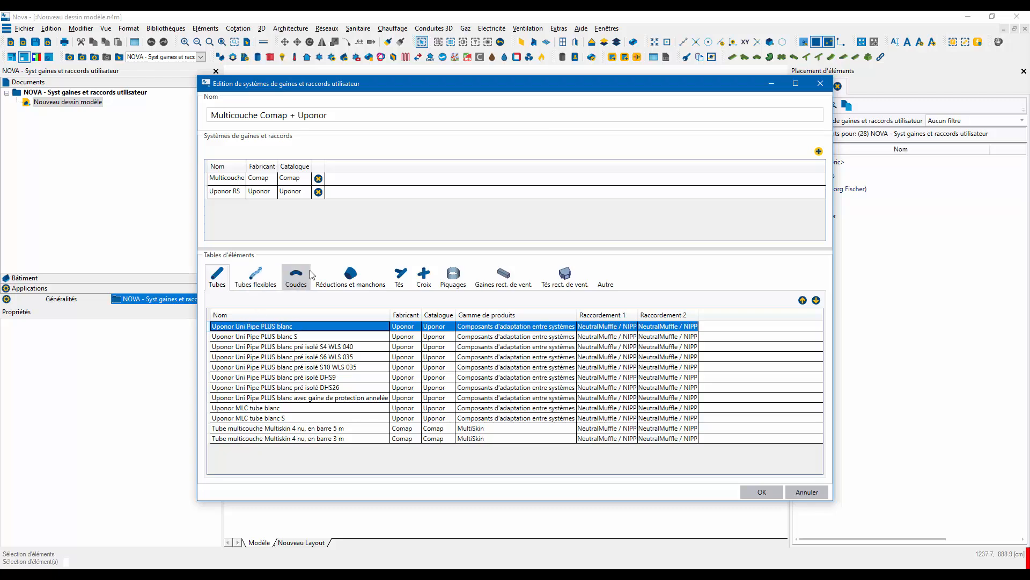
Move the "Coude égal 45° à sertir" of the synthetic crimp range to first place in the Coudes table.
click(298, 277)
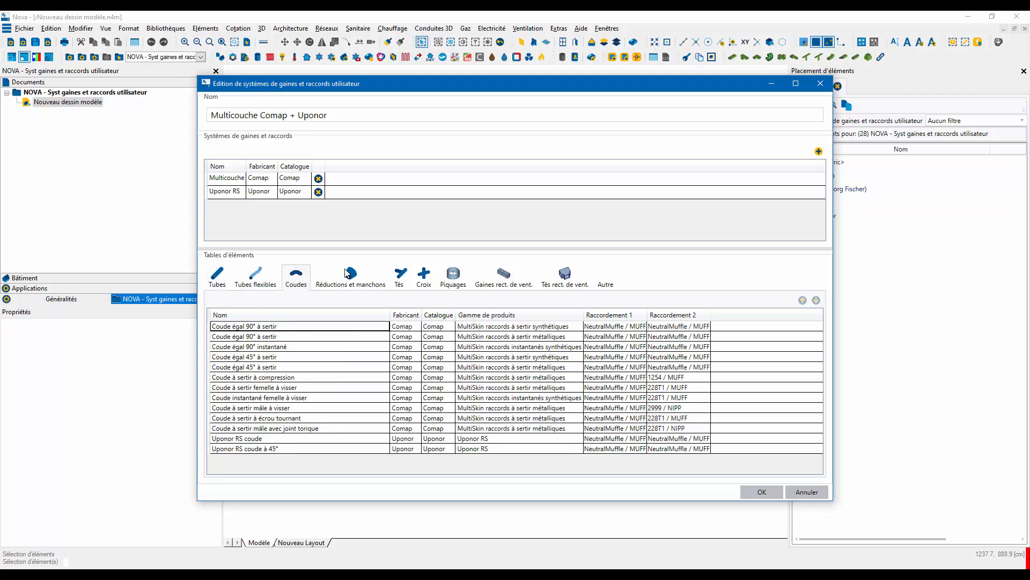
click(536, 398)
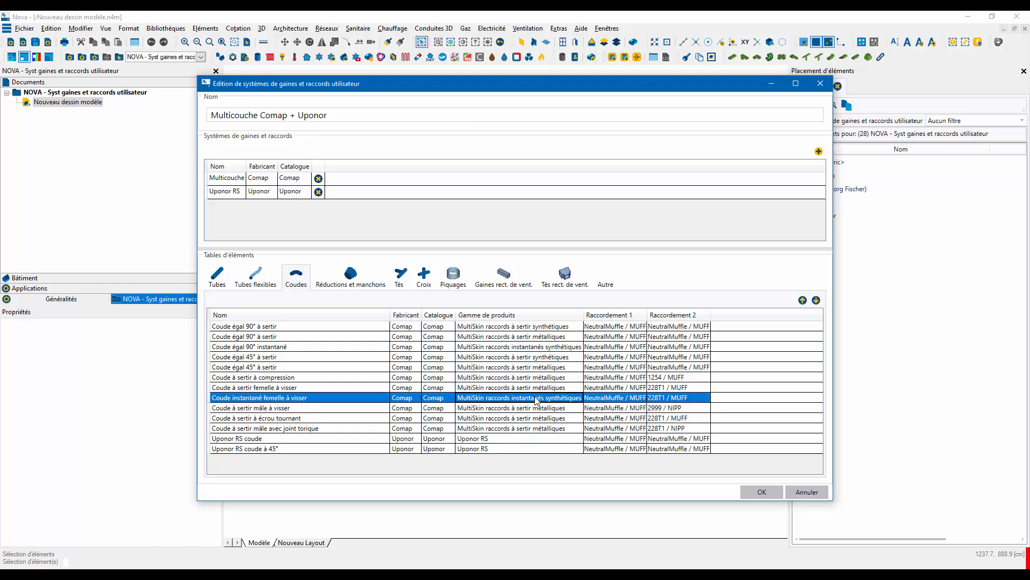
click(549, 358)
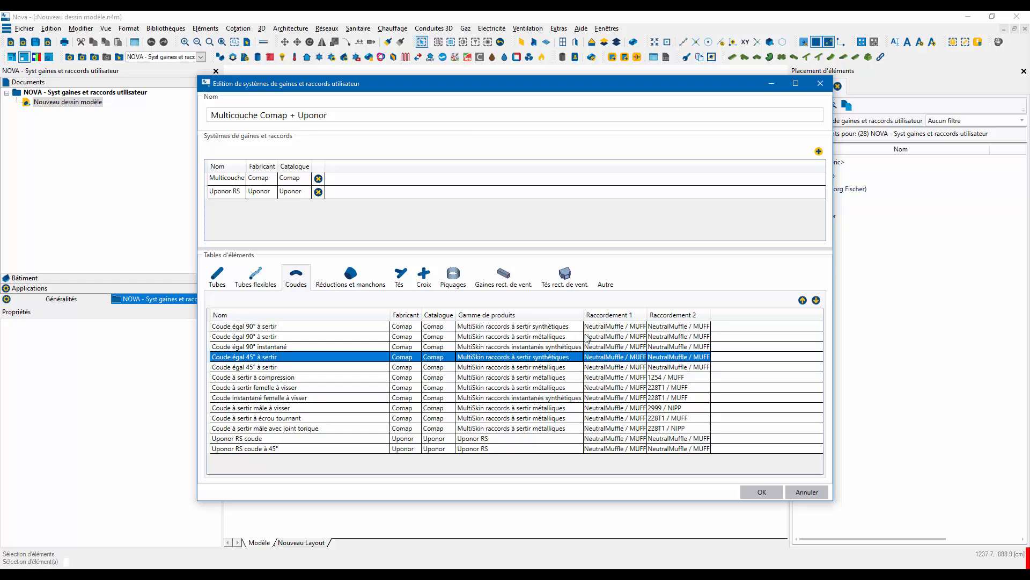
click(802, 301)
click(803, 300)
click(802, 301)
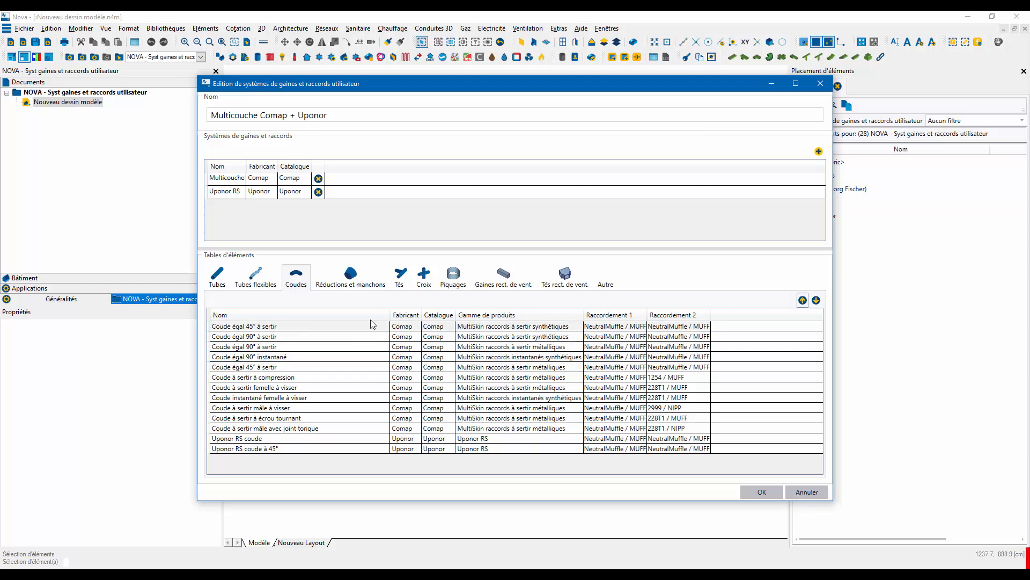
Move "Coude égal 90° instantané" up to second place in the elbow table, just below the 45° elbow.
click(280, 357)
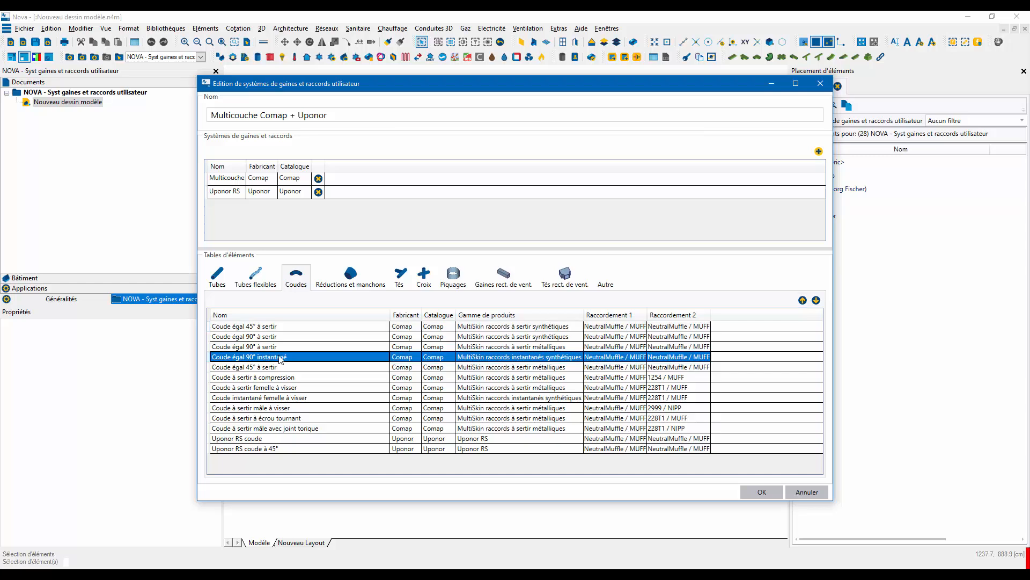
click(803, 300)
click(803, 301)
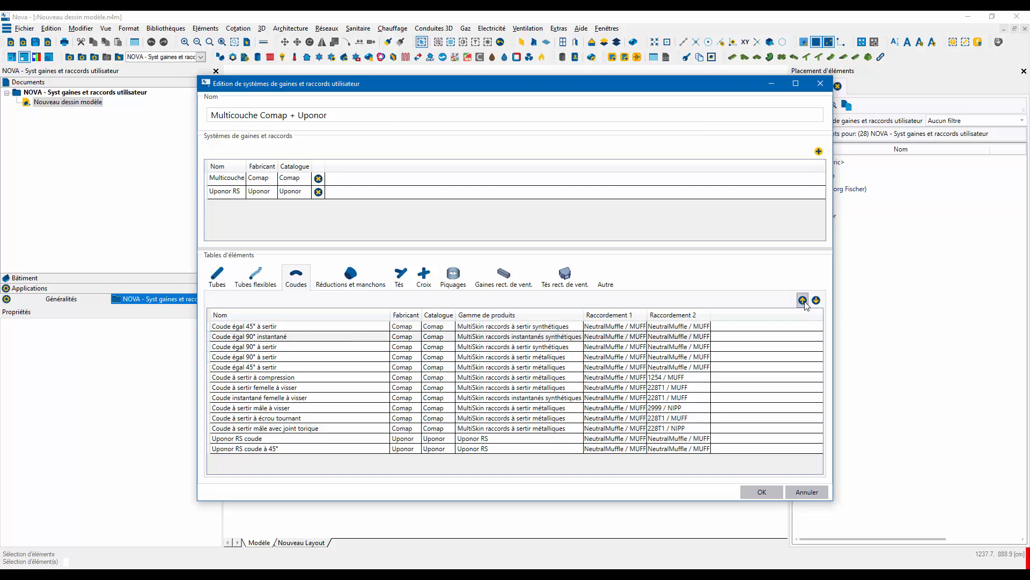
click(258, 329)
click(257, 335)
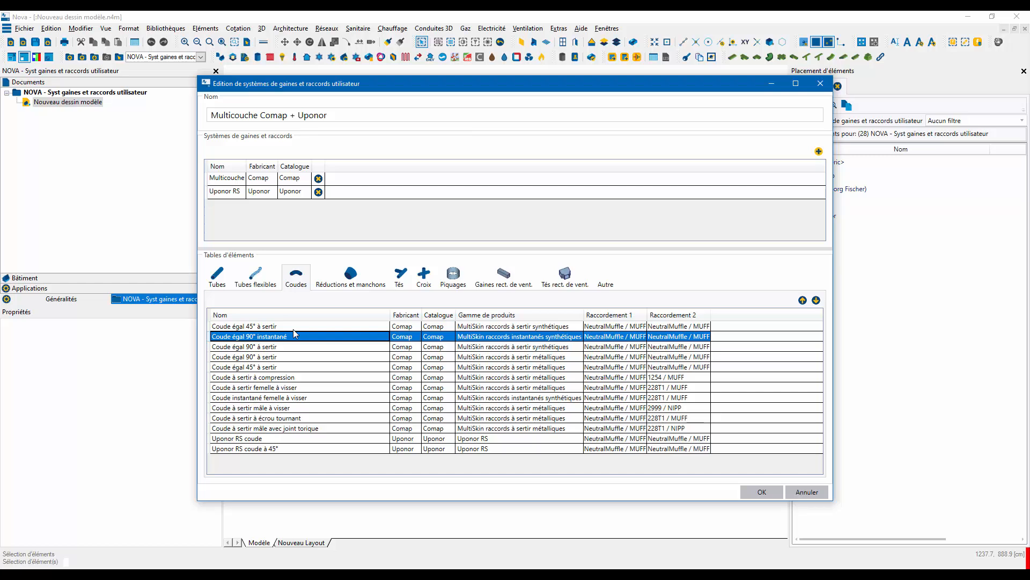
click(265, 328)
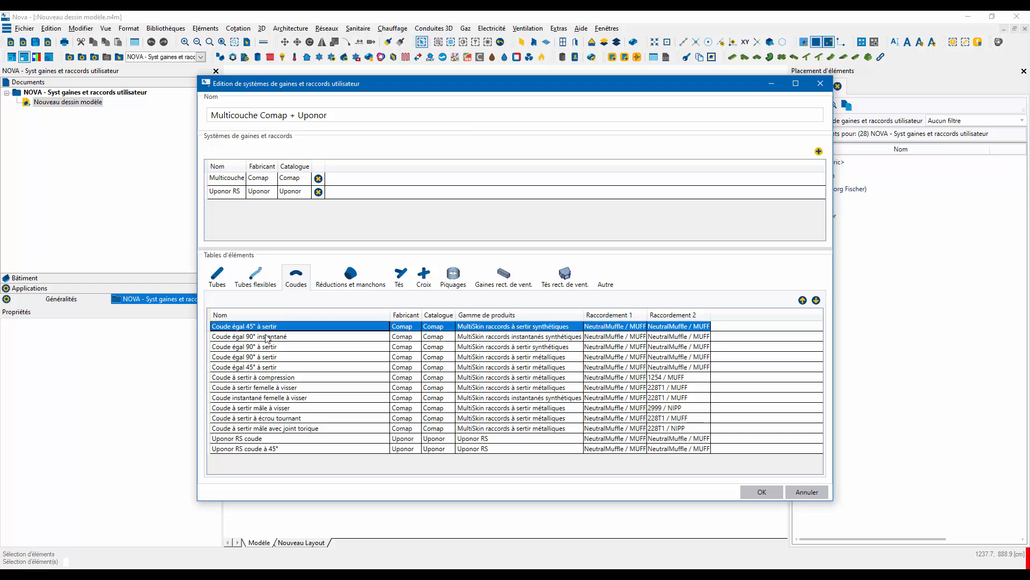
click(267, 337)
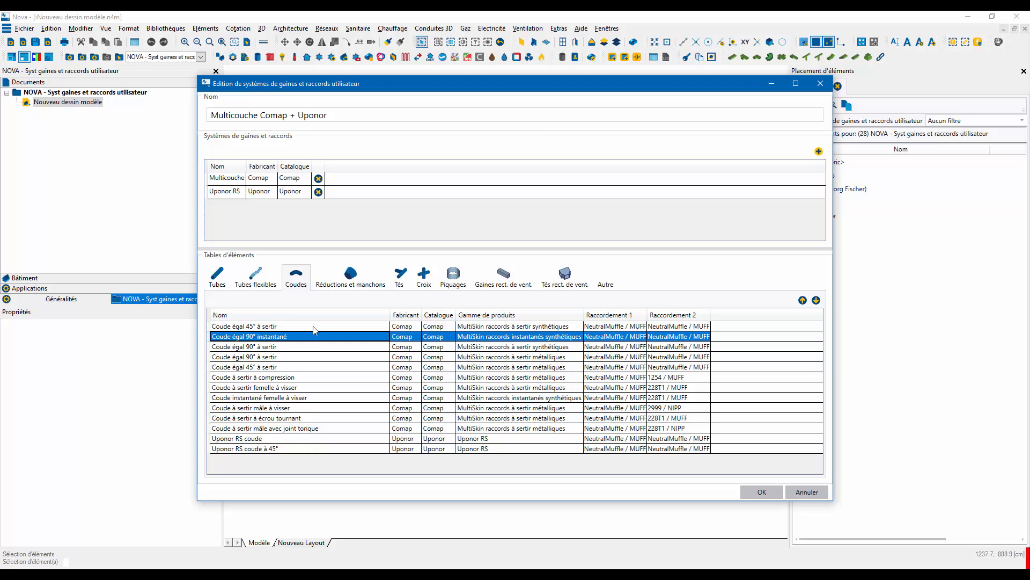
Move "Té égal instantané" and "Té réduit instantané" together to the head of the Tés table.
click(402, 276)
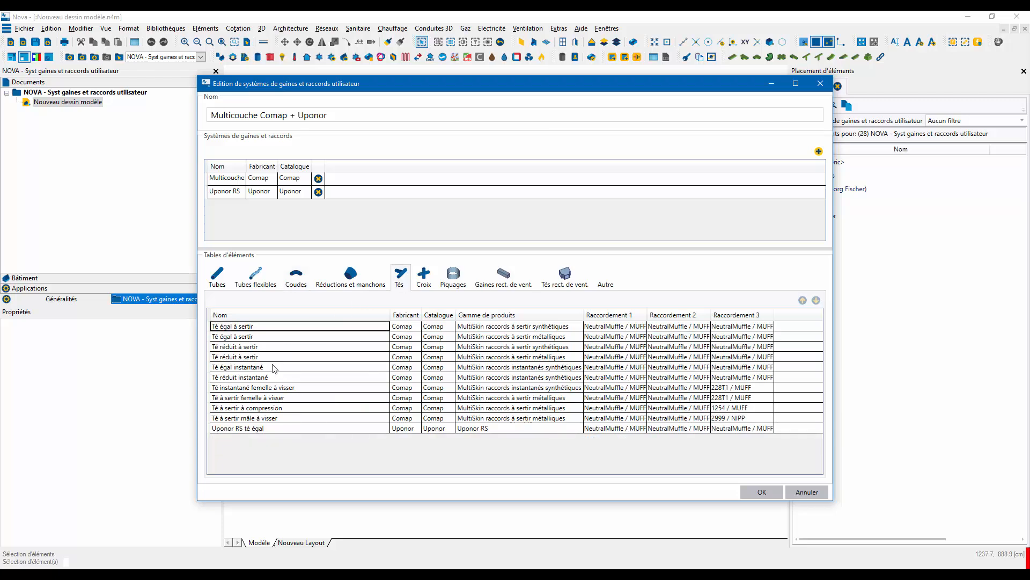
click(546, 369)
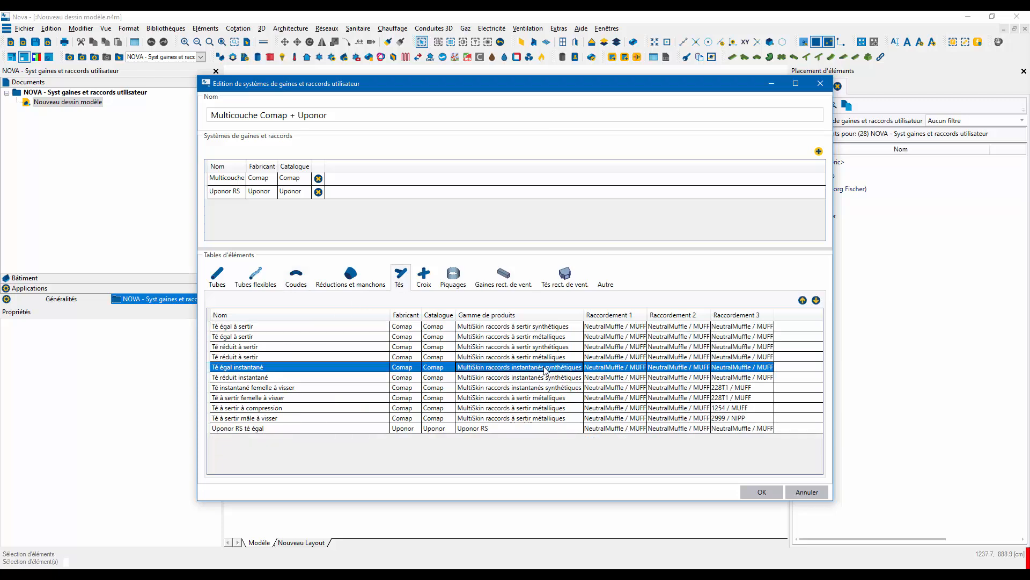
shift+click(536, 377)
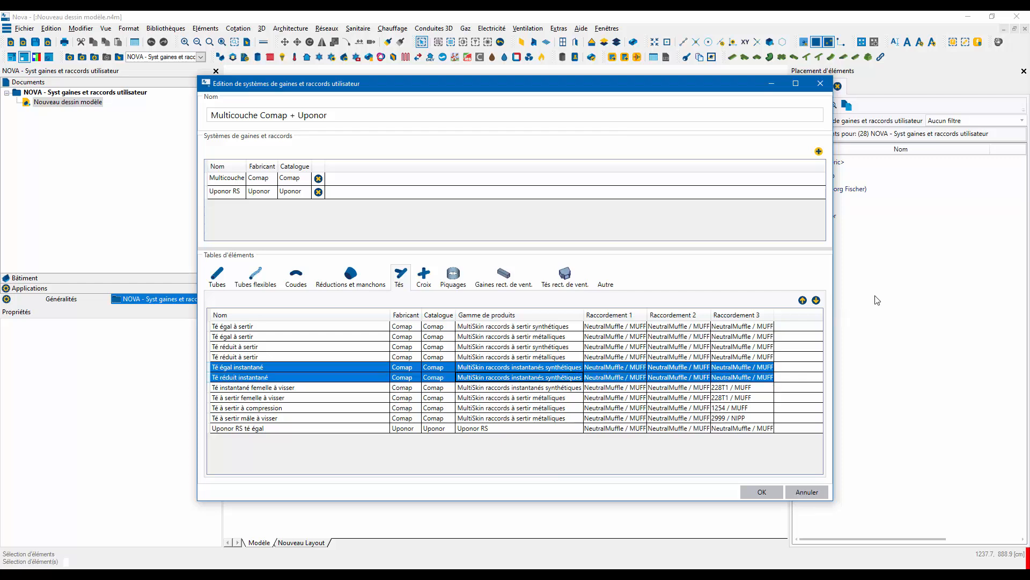
click(803, 300)
click(803, 300)
click(803, 300)
click(803, 300)
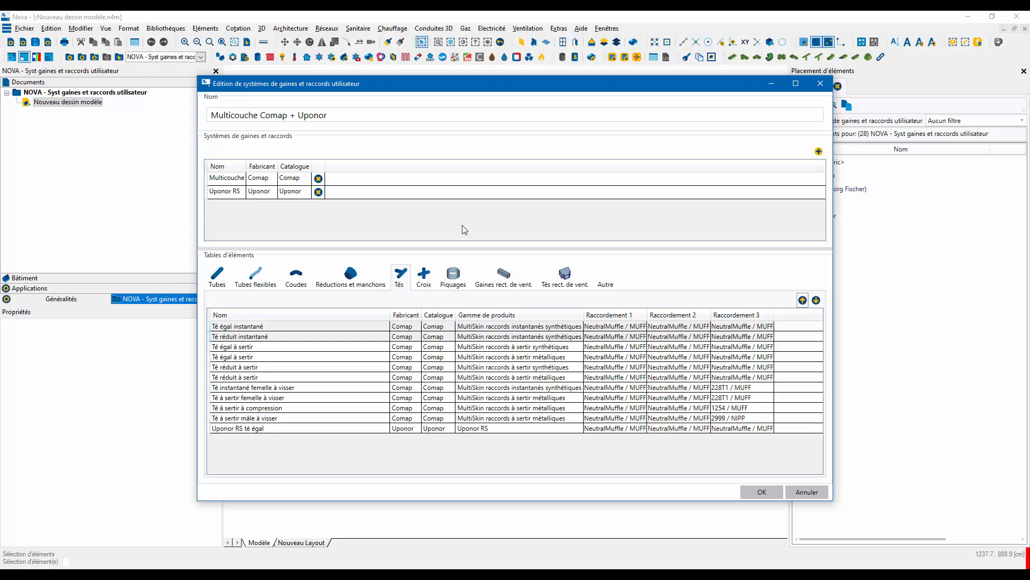
Move "Manchon droit instantané" to first place in the Réductions et manchons table.
click(350, 276)
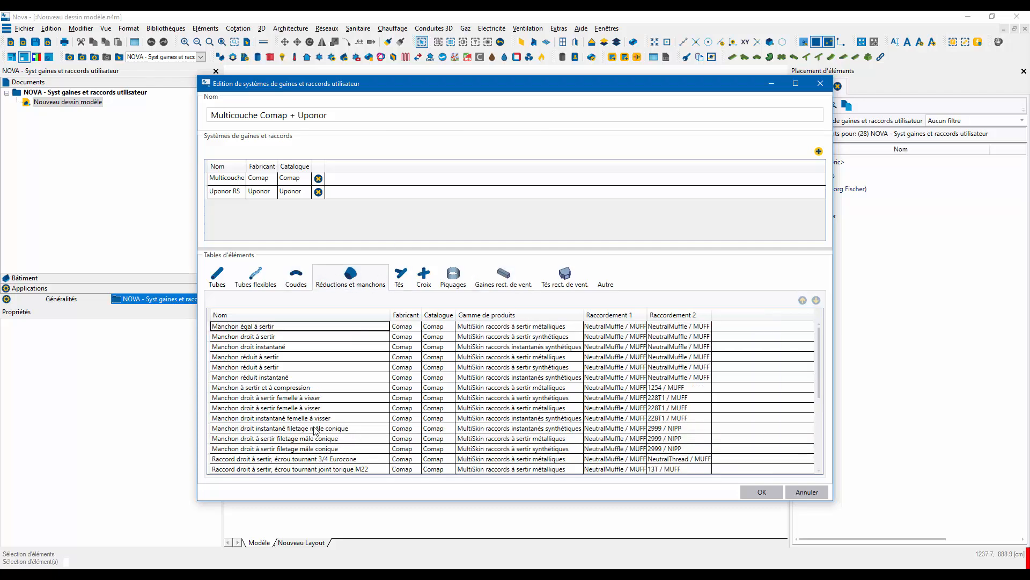
click(515, 380)
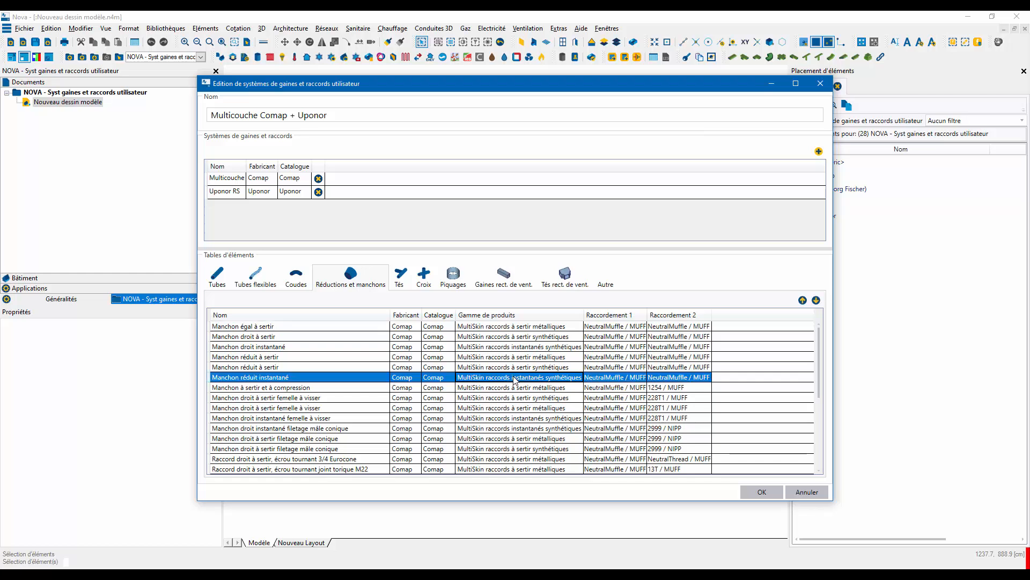
click(515, 348)
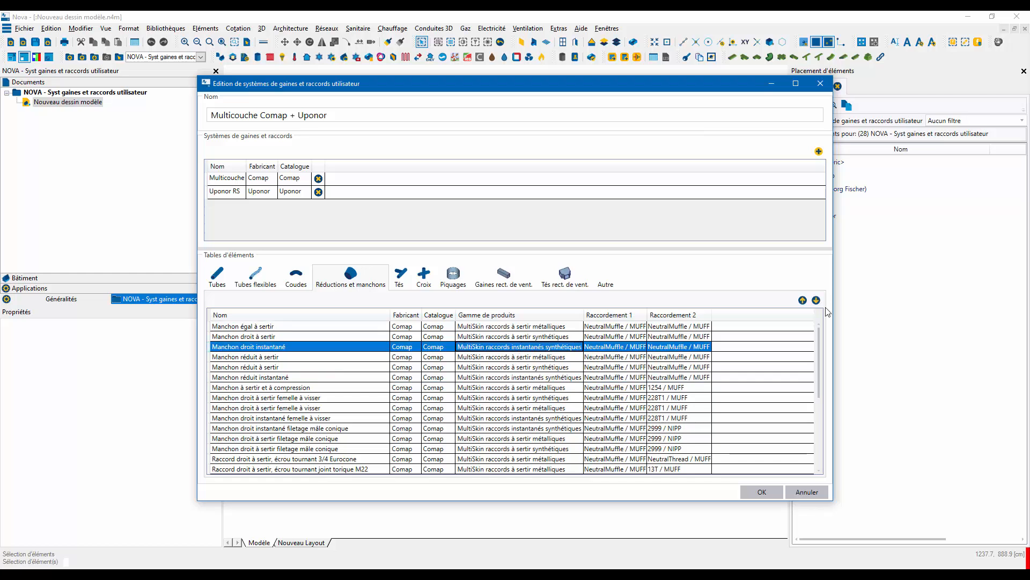
click(803, 301)
click(803, 301)
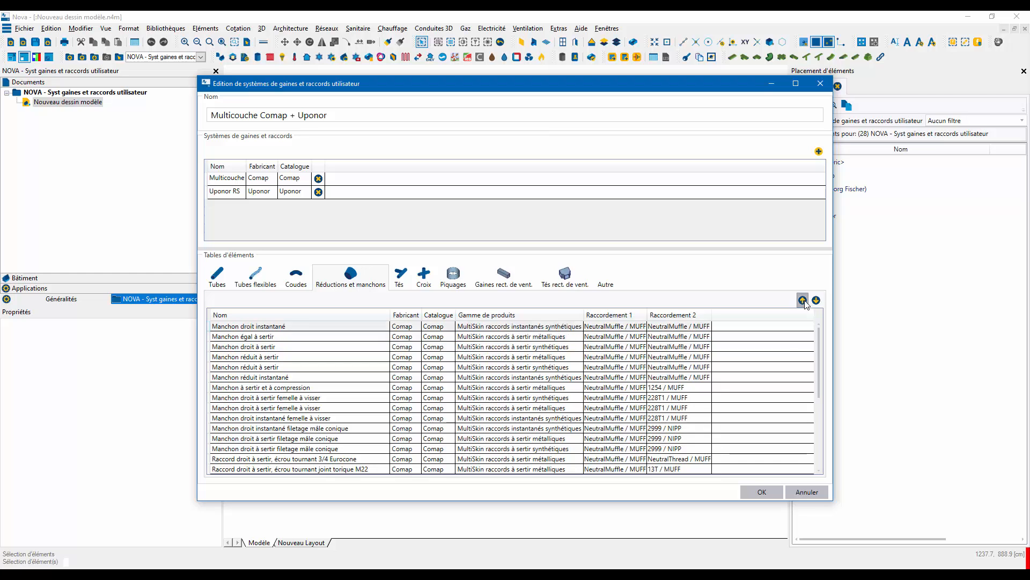
Move "Manchon réduit instantané" to second place in the Réductions et manchons table, then save the user system and close its manager.
click(300, 379)
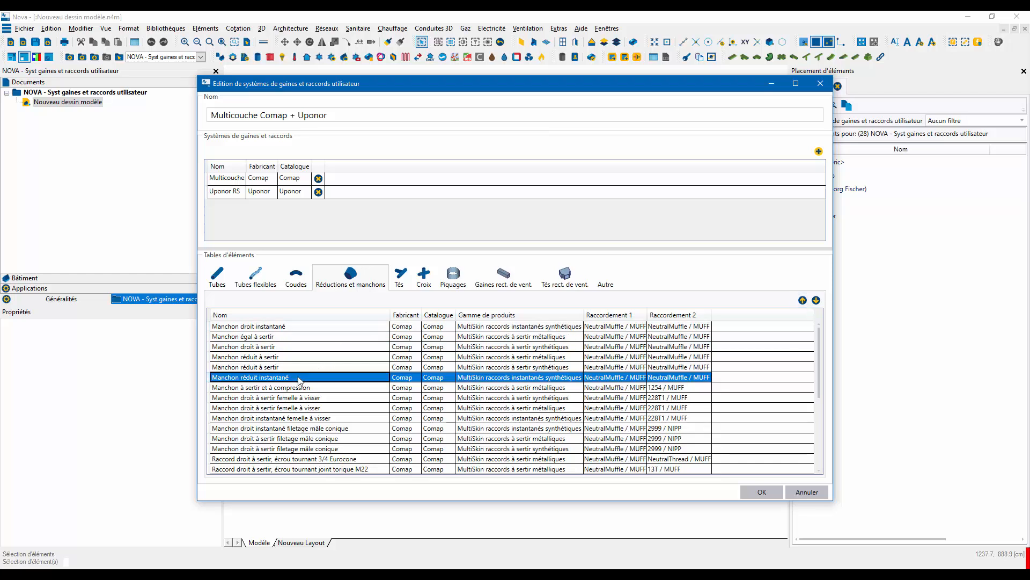
click(803, 301)
click(804, 300)
click(803, 301)
click(804, 301)
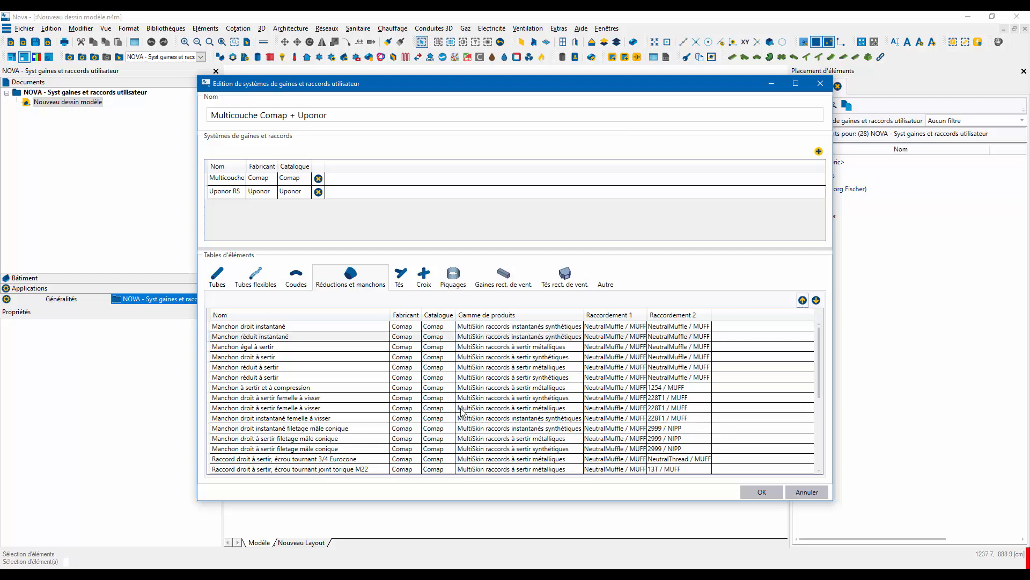
click(755, 489)
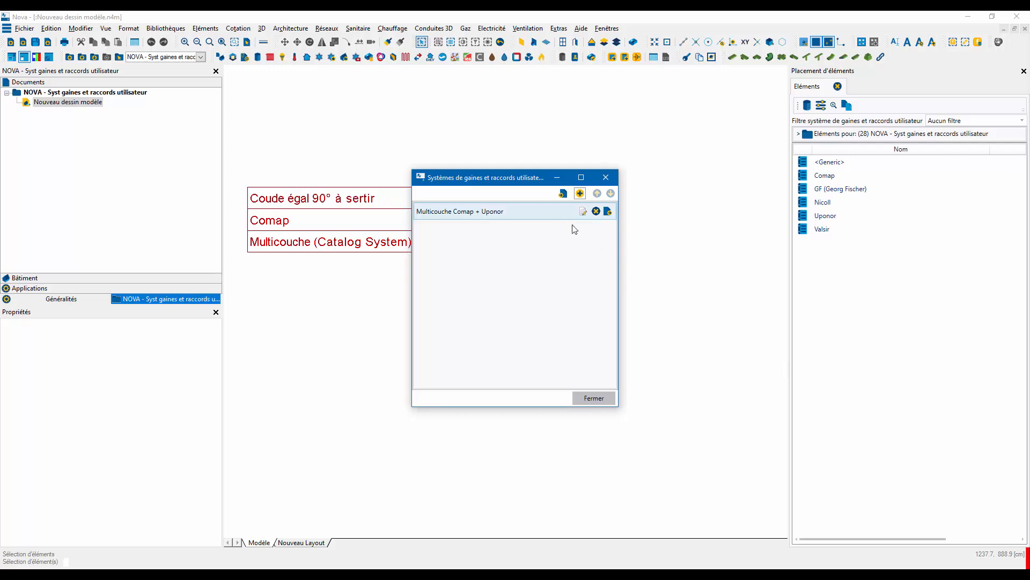
key(Escape)
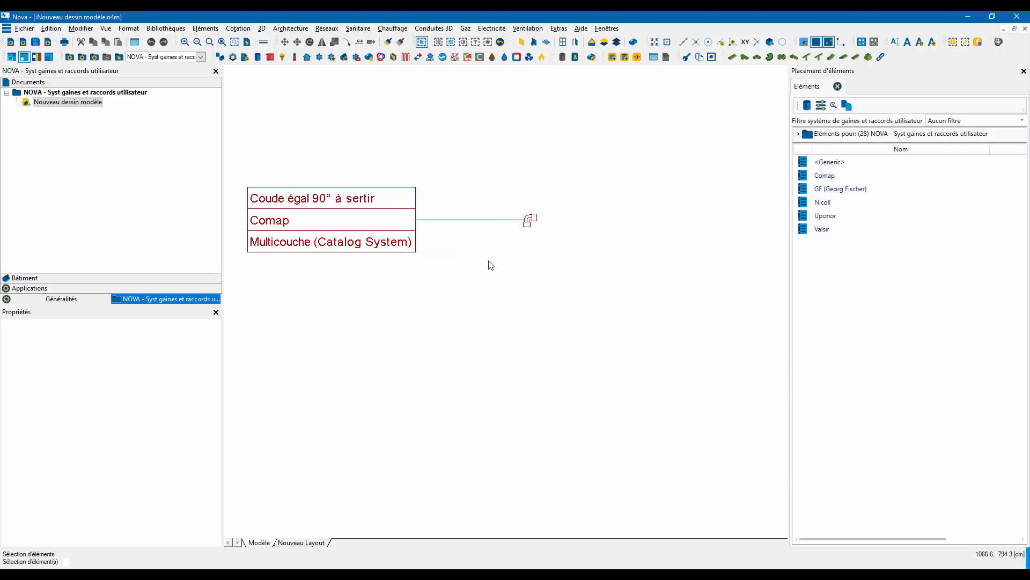
Assign the placed 90° elbow to the system "Multicouche Comap + Uponor (User System)".
click(530, 220)
click(217, 417)
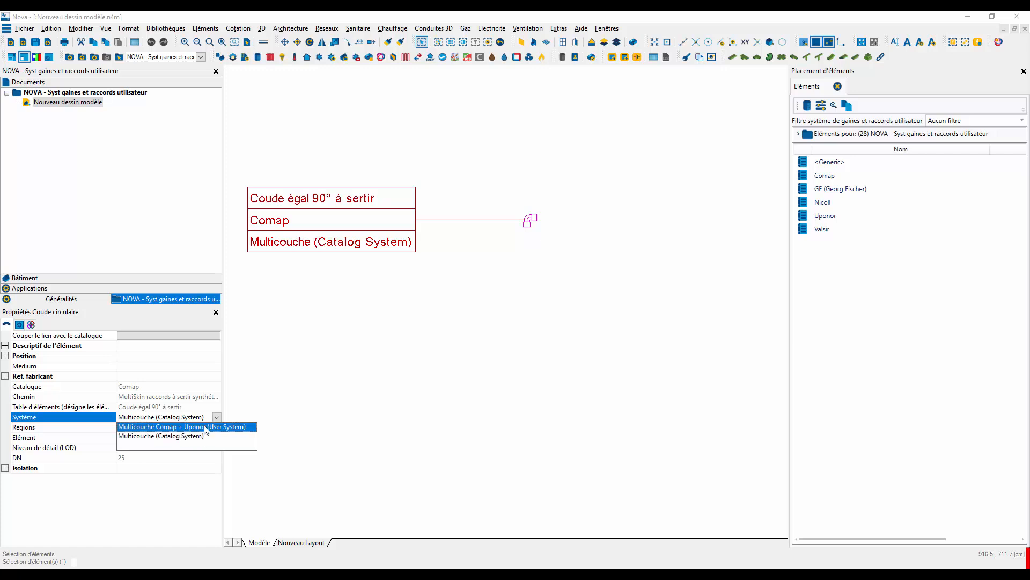
click(204, 427)
click(722, 299)
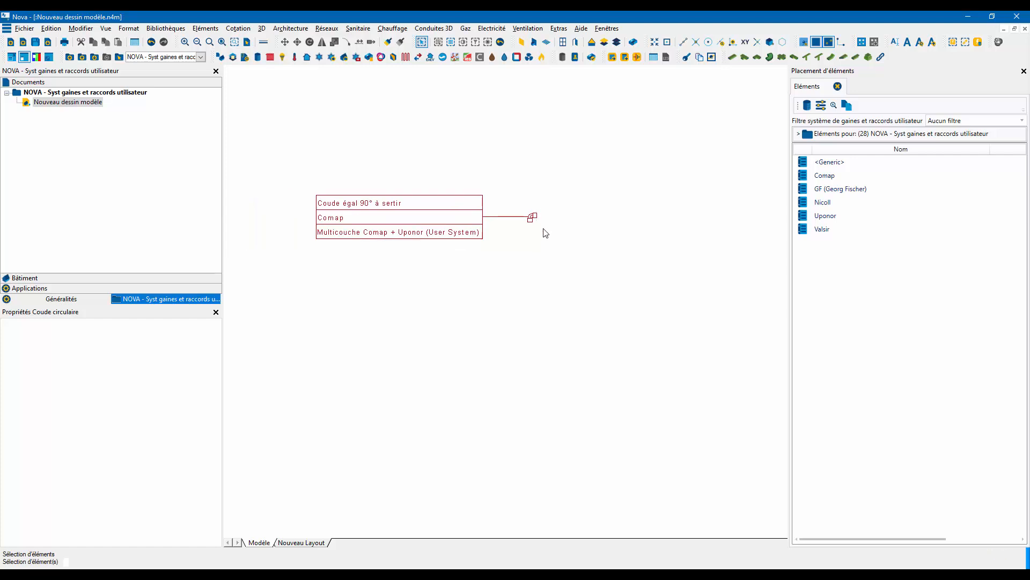
Place a second 90° crimp elbow horizontally to the right of the labelled elbow, joined to it by a pipe.
middle_drag(543, 229, 498, 231)
right_click(491, 222)
click(502, 237)
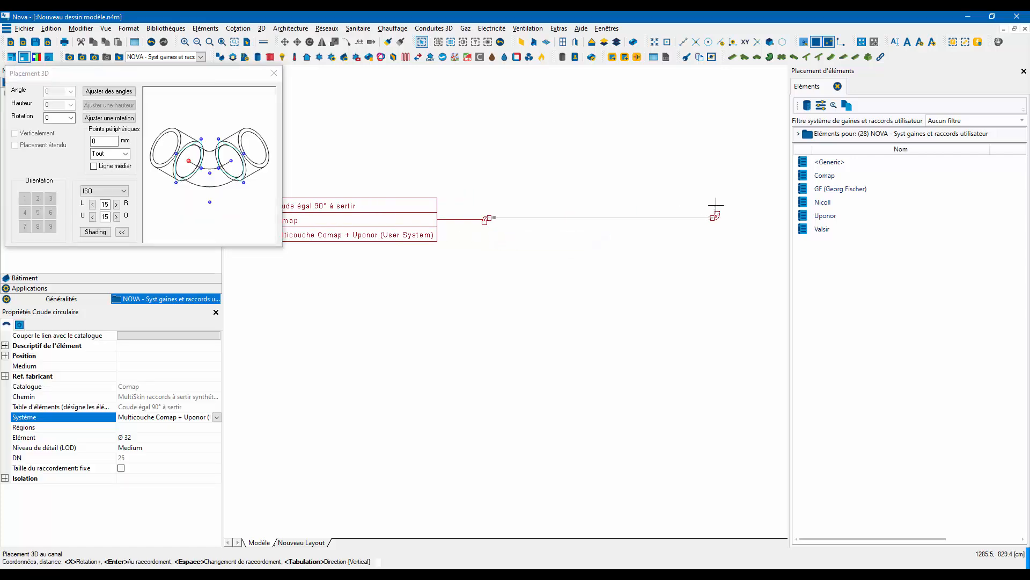
click(718, 215)
Add a three-line label for the horizontal pipe, based on the elbow's label, and place it above the pipe's middle.
right_click(397, 204)
click(418, 225)
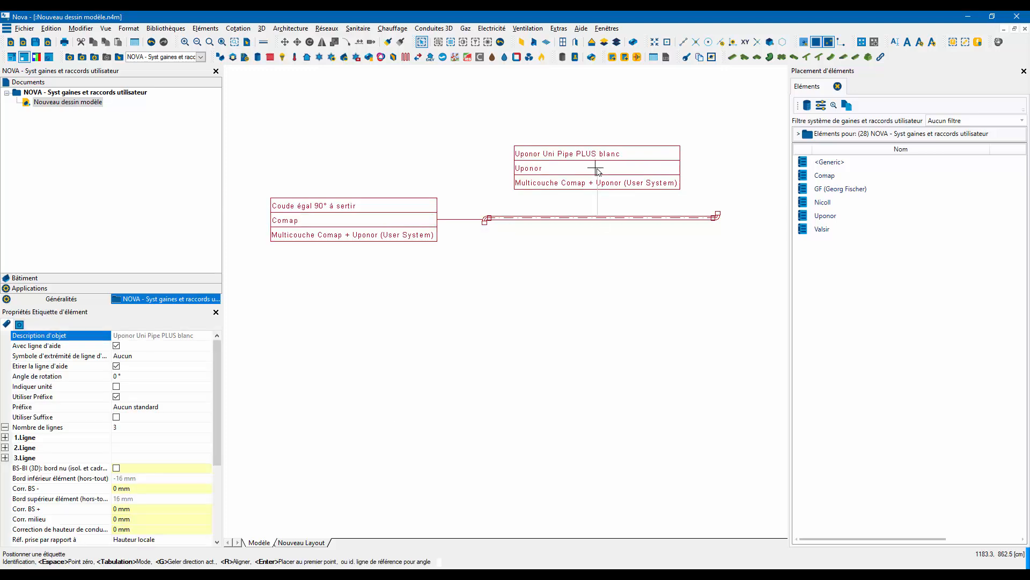
click(596, 169)
middle_drag(691, 271, 528, 317)
scroll(566, 240, up, 5)
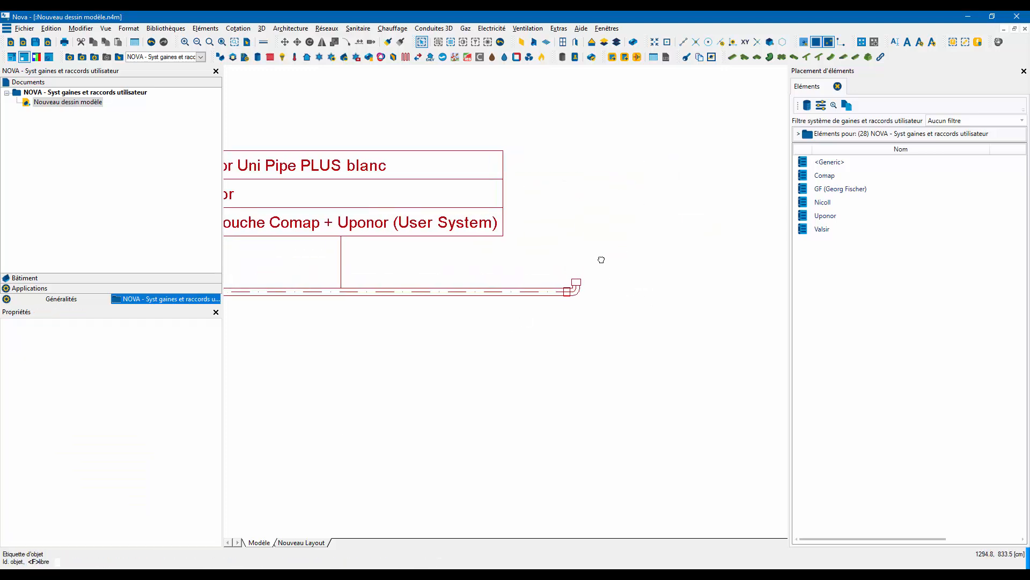
scroll(681, 258, down, 2)
key(Escape)
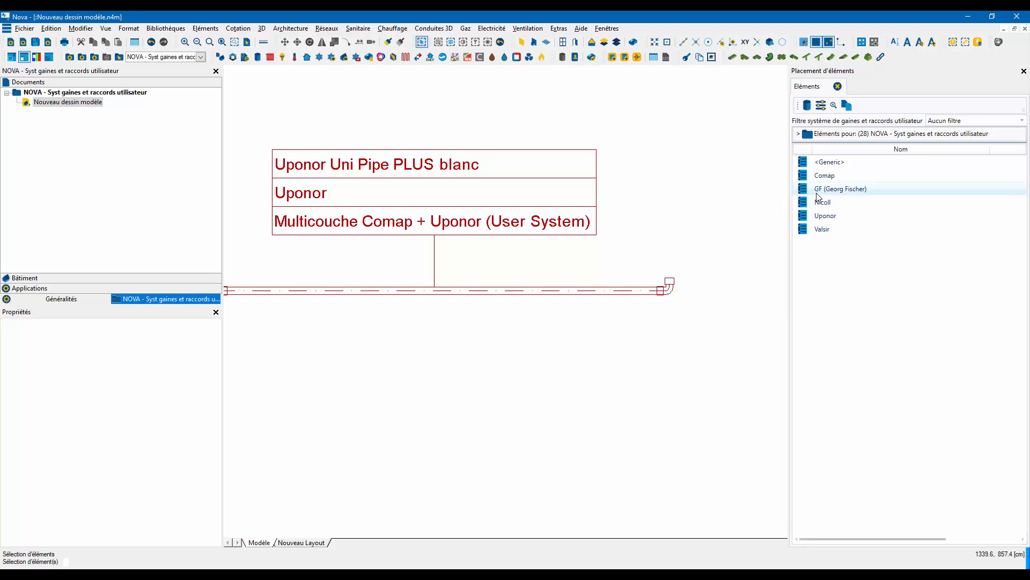
Place a Comap "Té réduit à sertir" from the MultiSkin synthetic crimp range straight above the right-hand elbow, joined to it by a pipe.
double_click(818, 177)
double_click(822, 175)
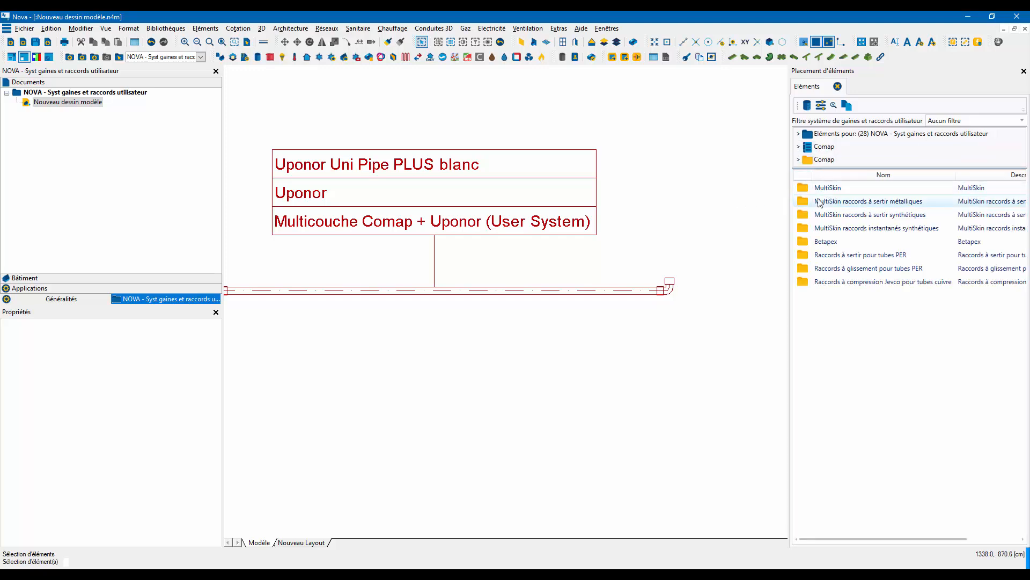
double_click(810, 215)
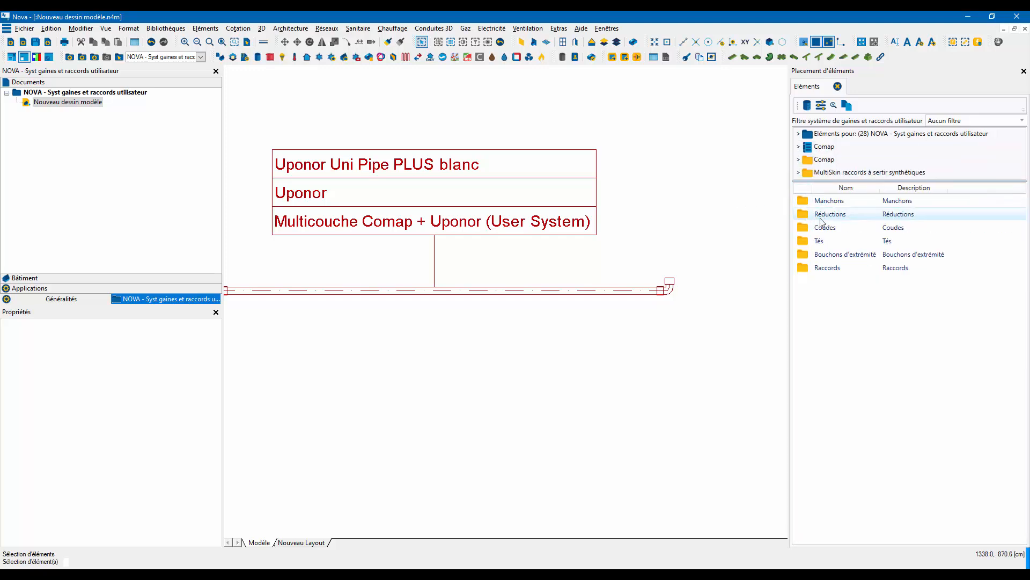
double_click(819, 241)
click(834, 227)
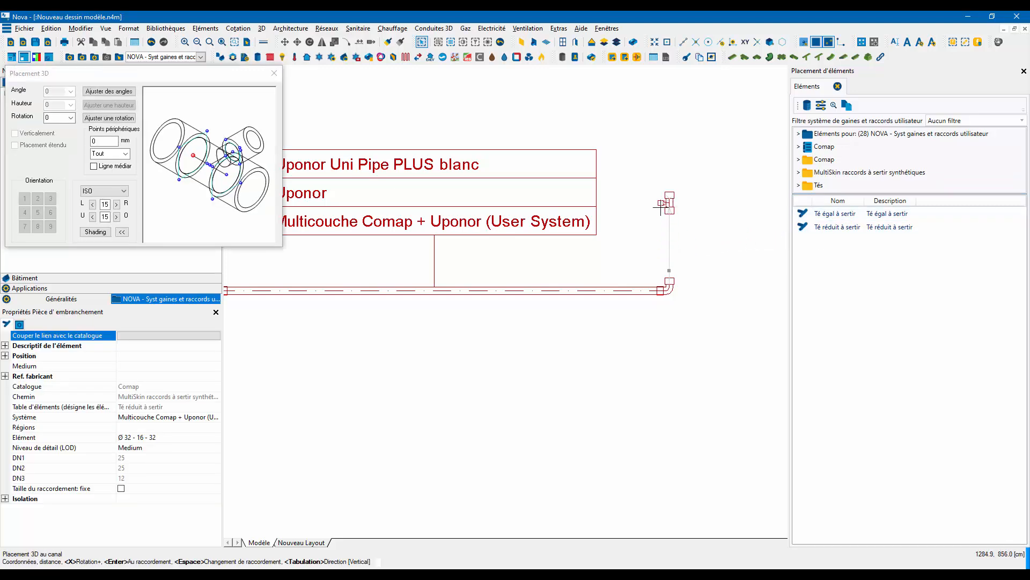
middle_drag(661, 210, 624, 363)
scroll(624, 362, down, 2)
click(634, 220)
Add a matching three-line label for the vertical pipe and place it to the right of the pipe.
right_click(561, 332)
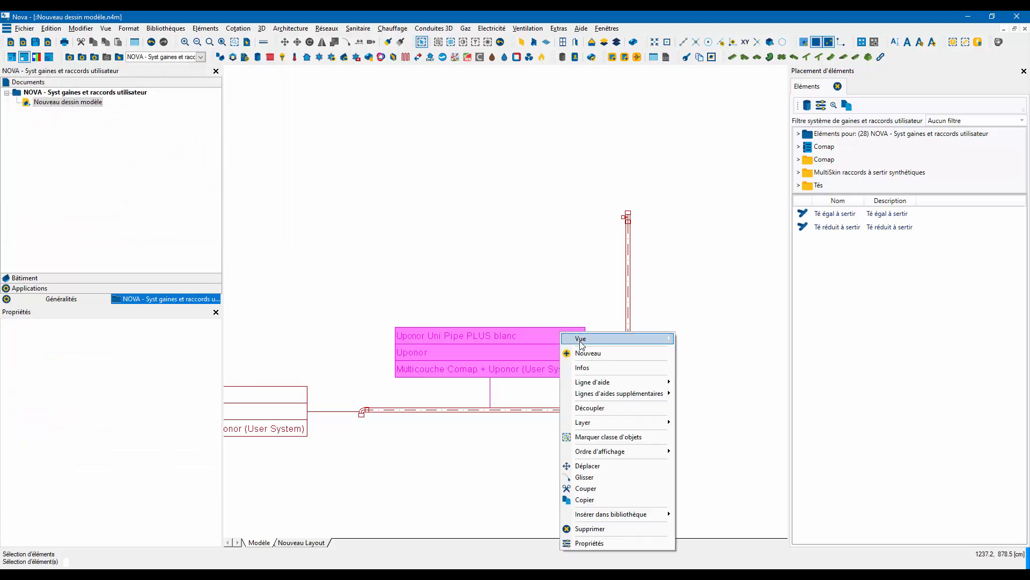
click(587, 353)
click(629, 281)
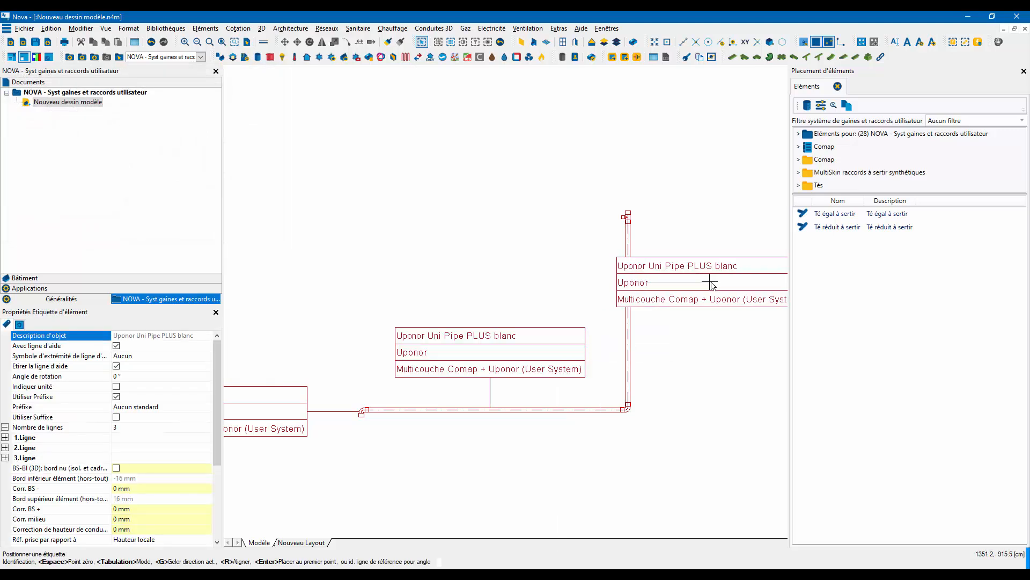
middle_drag(710, 281, 534, 278)
click(587, 279)
scroll(514, 327, down, 1)
middle_drag(421, 400, 540, 298)
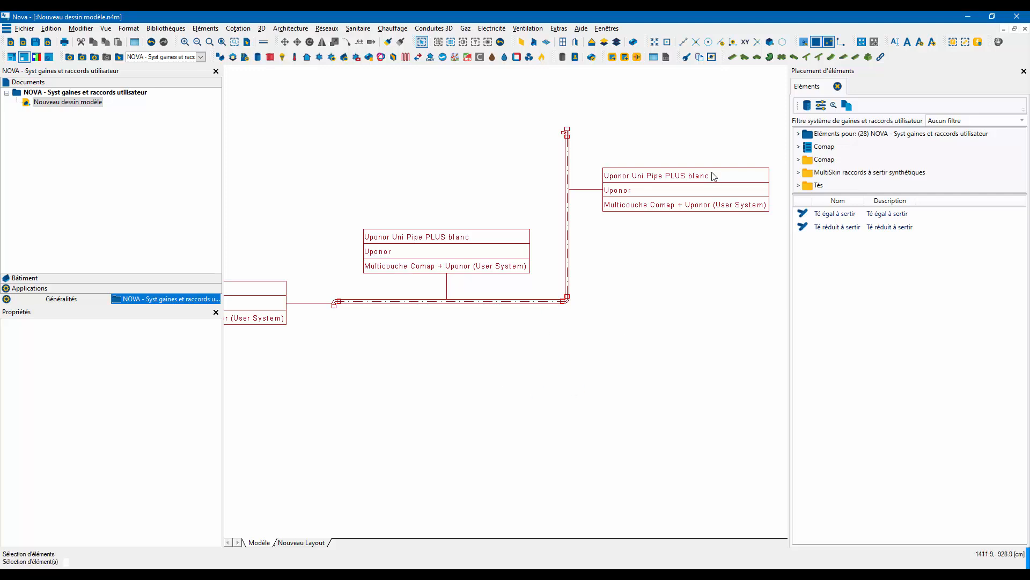
Create another user-defined pipe and fitting system named "PVC-U + vannes à brides".
click(821, 105)
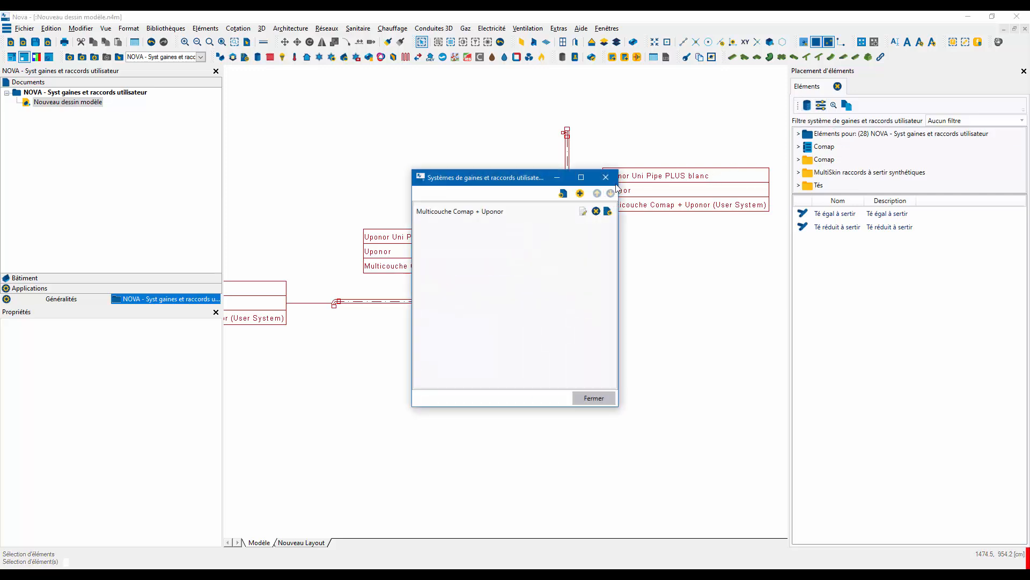
click(580, 193)
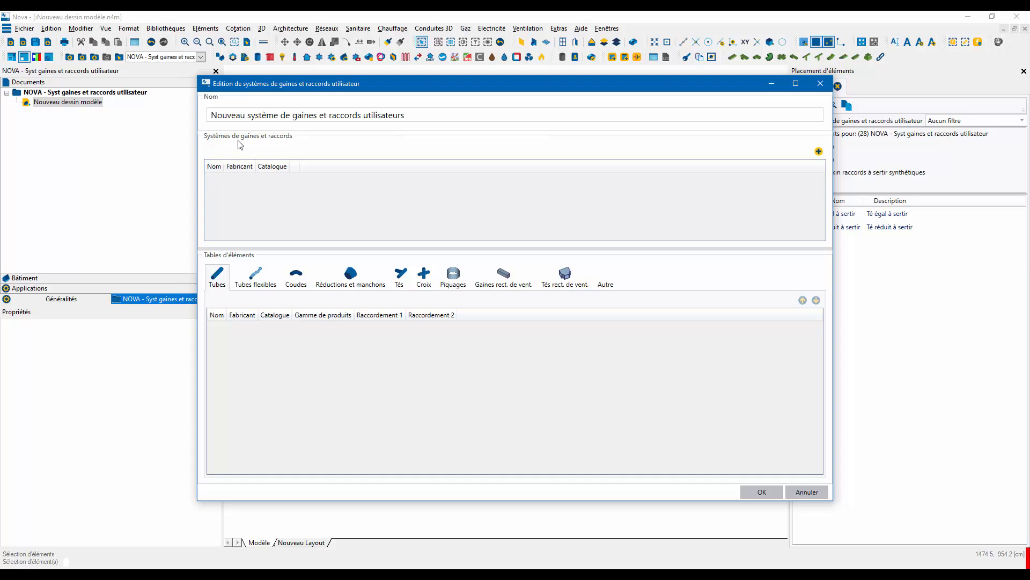
drag(422, 113, 84, 96)
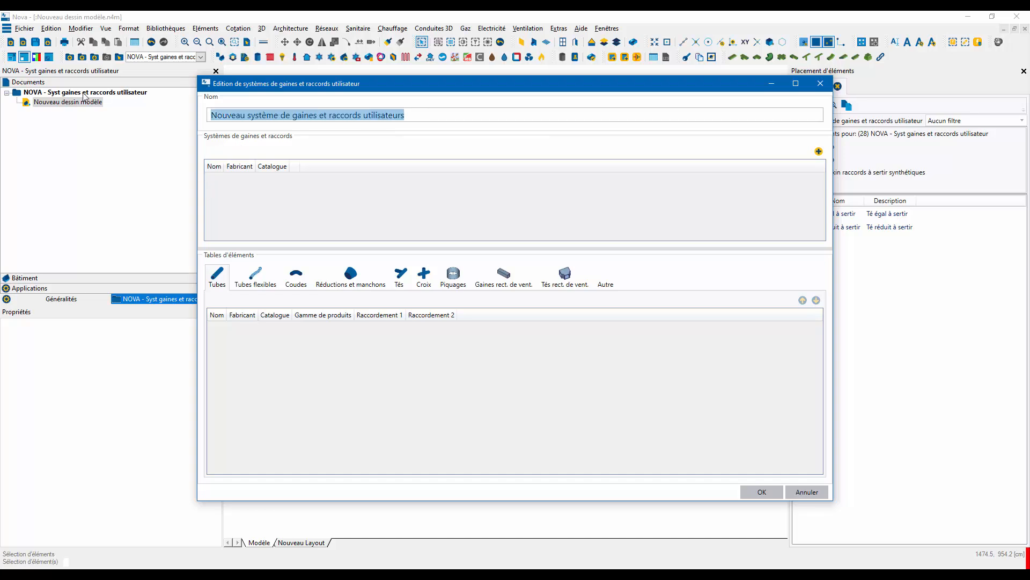
text(PVC-U + vanne)
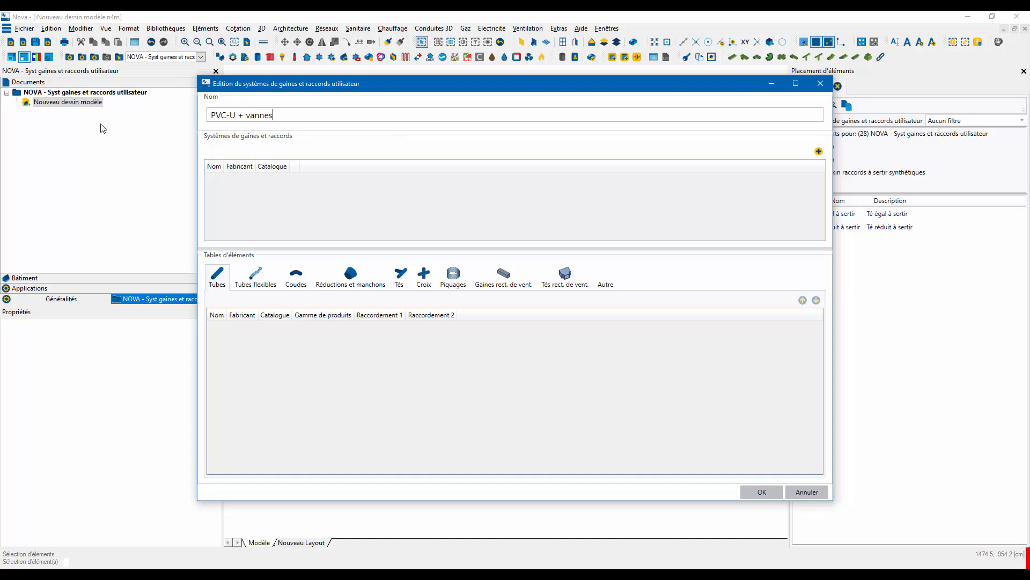
text(s)
Choose the catalogue system "GF PVC-U" from Georg Fischer PVC-U FR for the new user system.
click(819, 150)
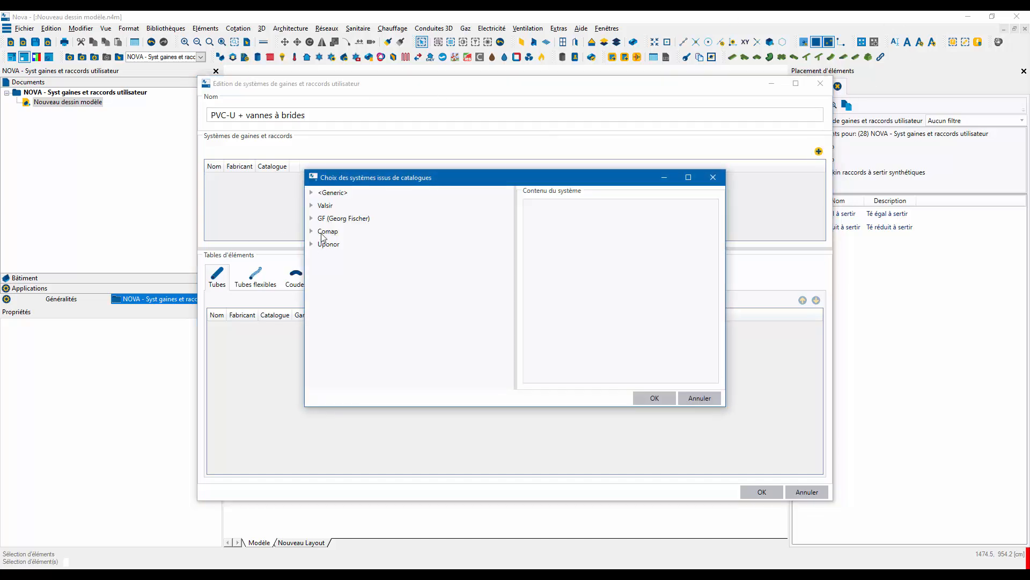
click(311, 219)
click(319, 232)
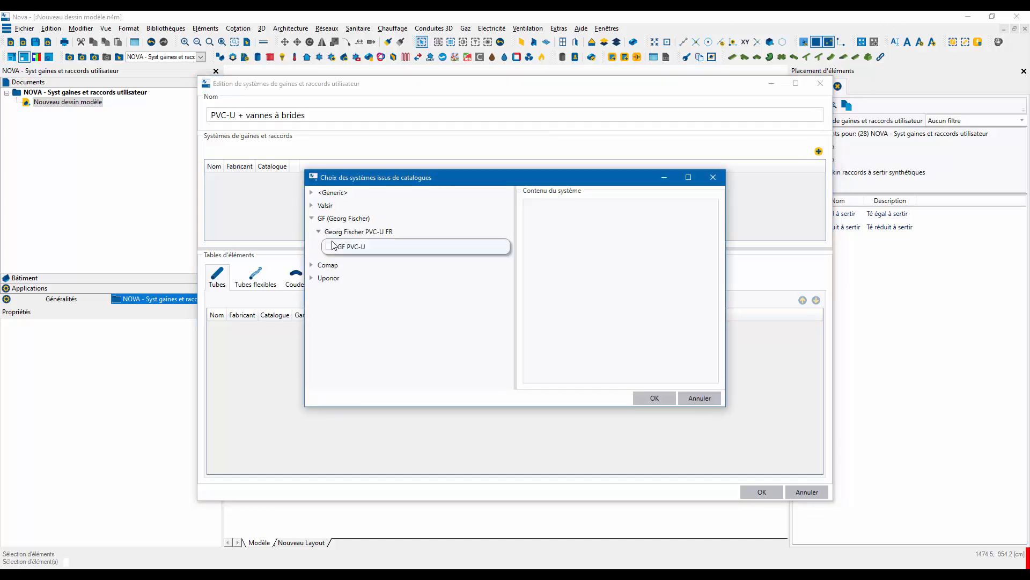
click(336, 247)
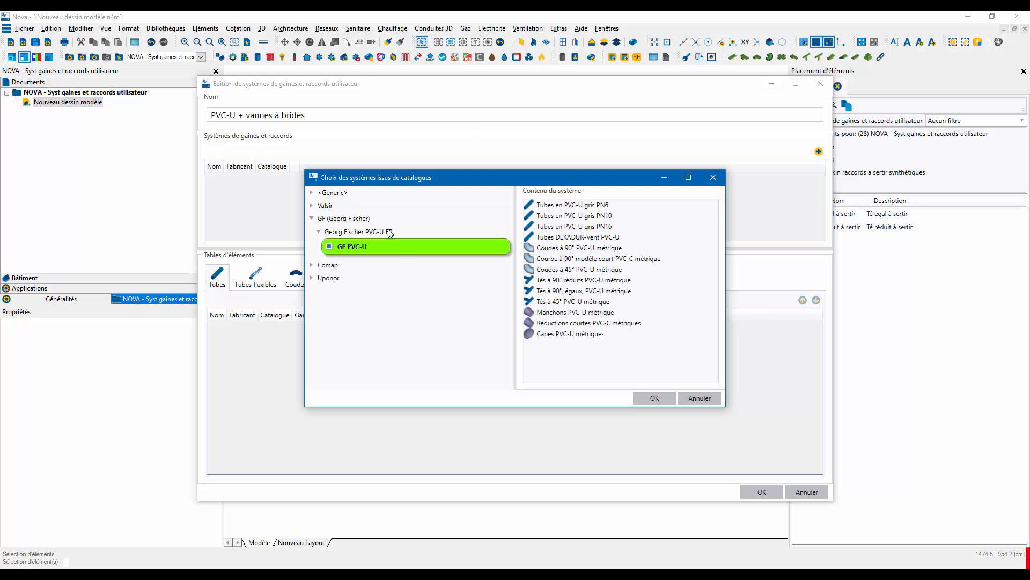
Include the generic system "Robinetterie hydraulique générique, à brides", review its elements down to the flange unions, and accept the system selection.
click(312, 193)
click(318, 206)
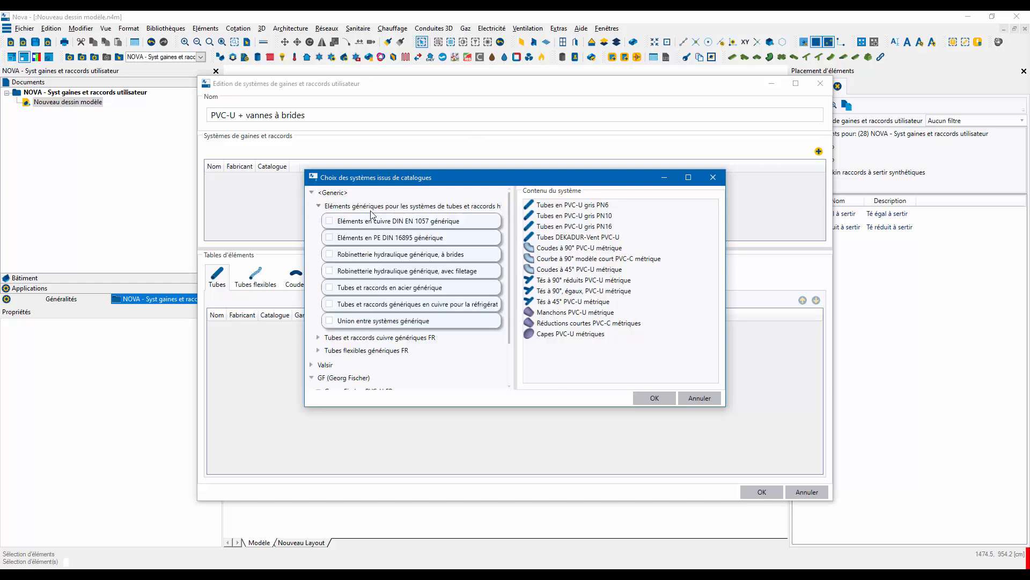
click(329, 254)
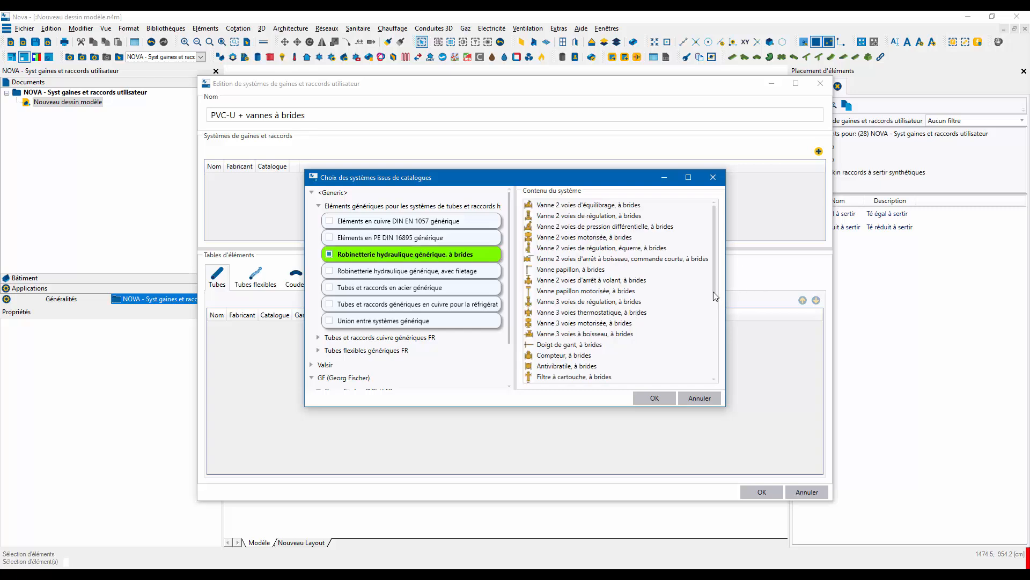
drag(713, 292, 718, 392)
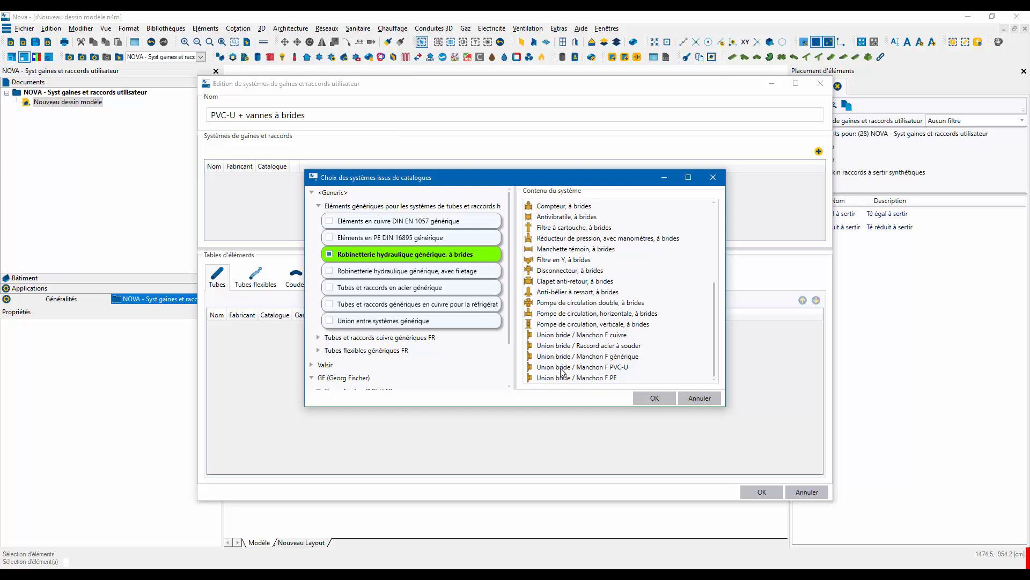
click(654, 397)
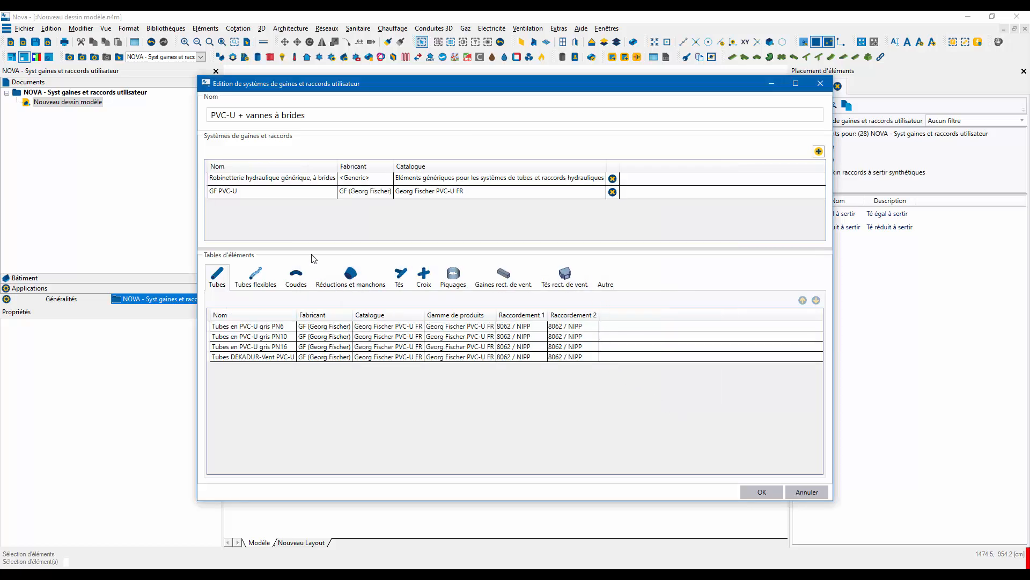
Move "Tubes en PVC-U gris PN16" to first place in the Tubes table.
click(264, 347)
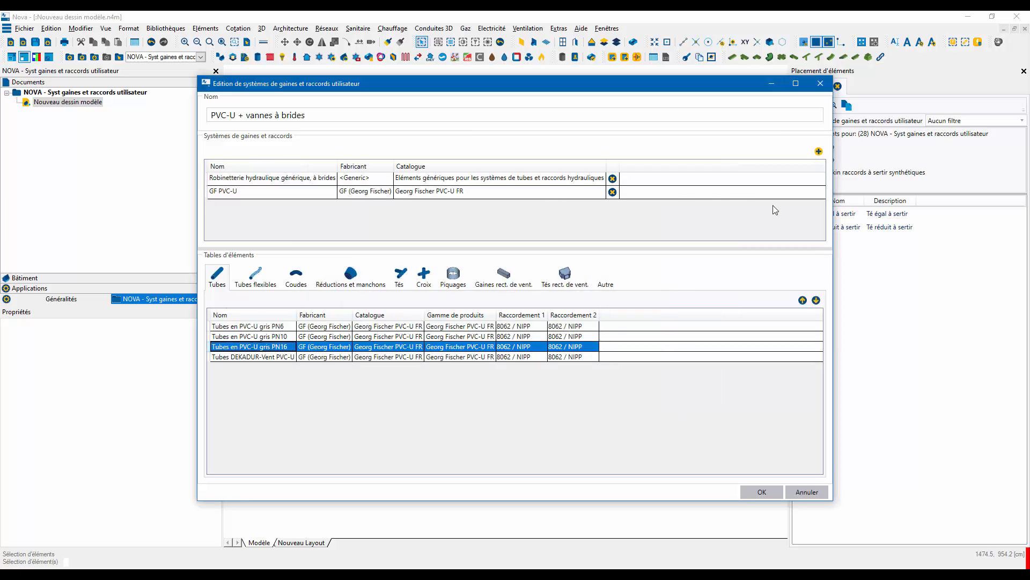
click(803, 300)
click(803, 301)
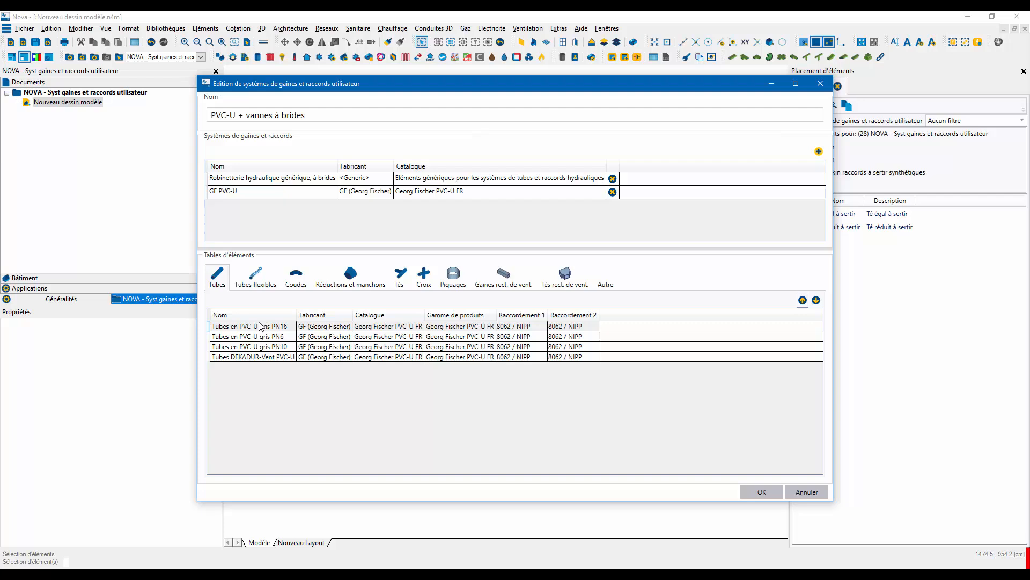
Move "Union bride / Manchon F PVC-U" to first place in the Réductions et manchons table, then save the system and close its manager.
click(353, 276)
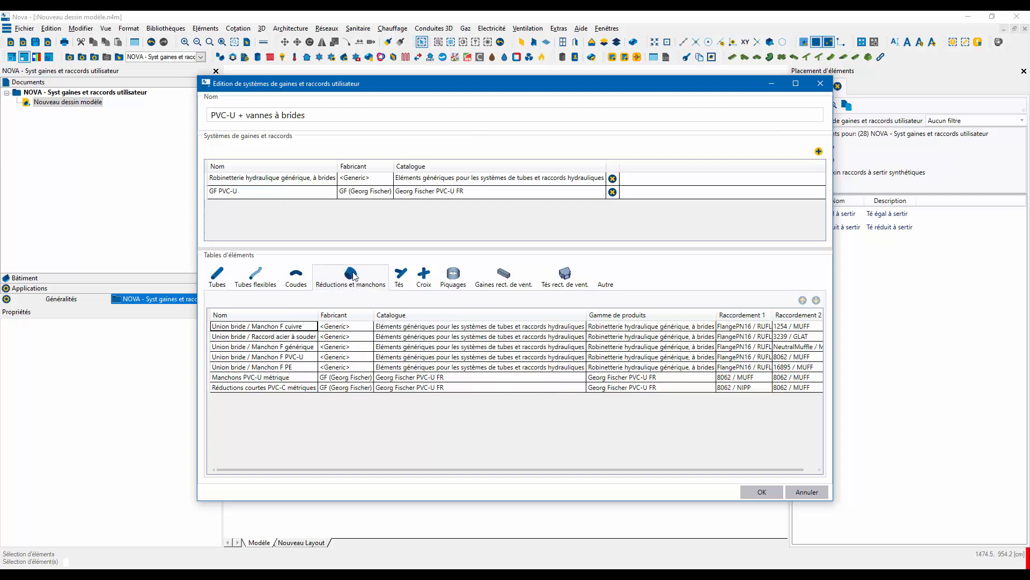
click(276, 357)
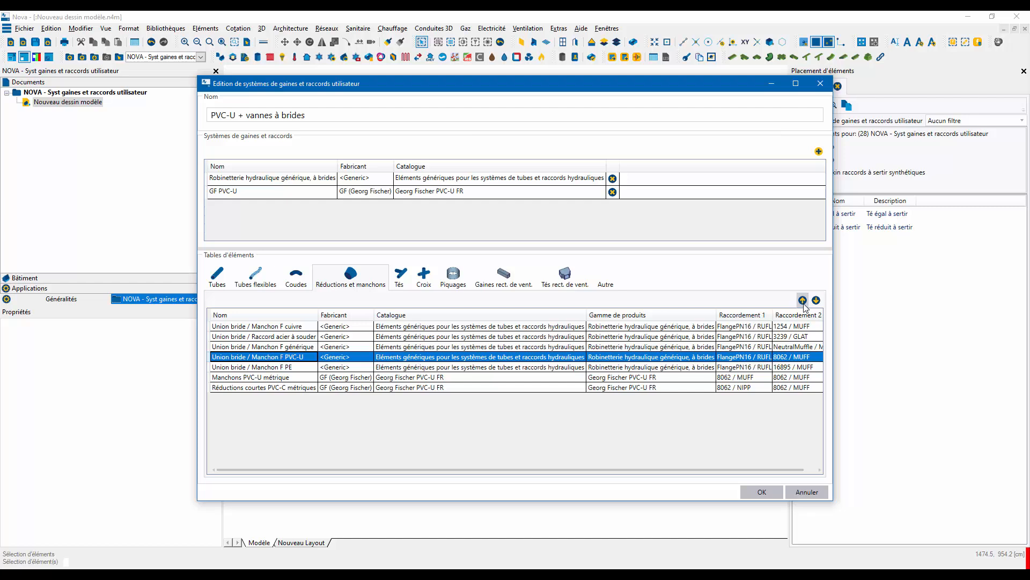
click(803, 300)
click(803, 300)
click(802, 300)
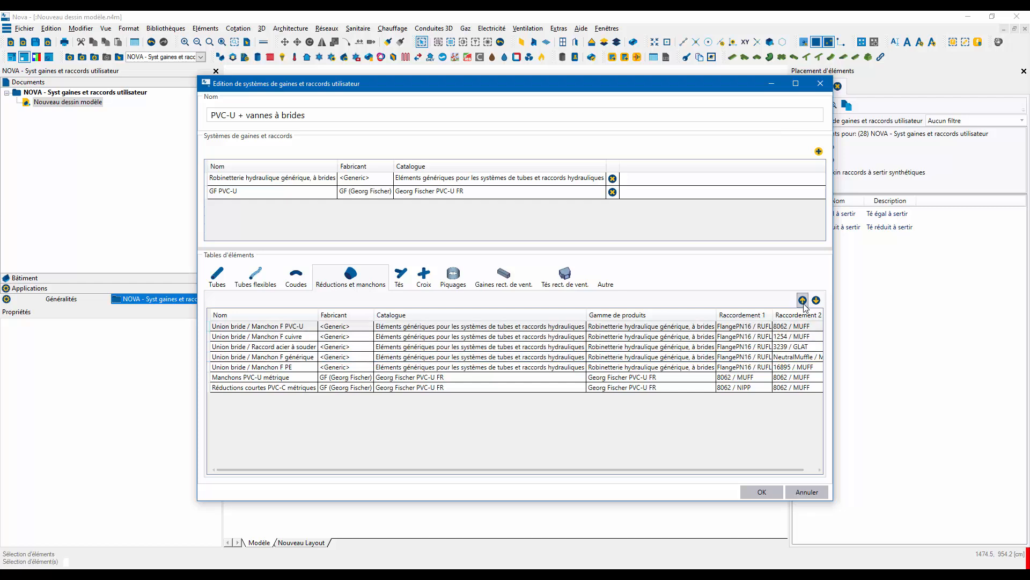
click(759, 495)
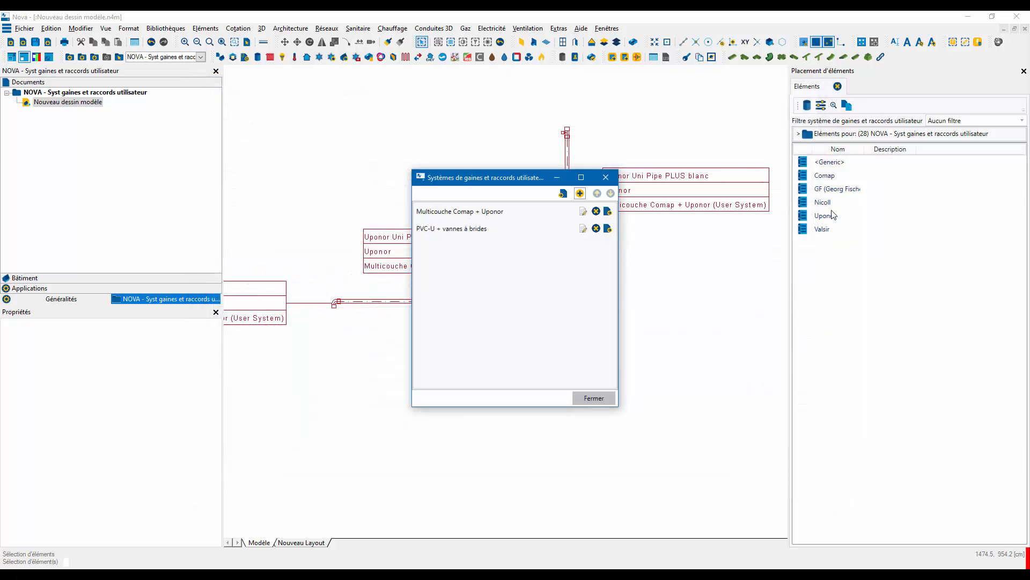
click(586, 392)
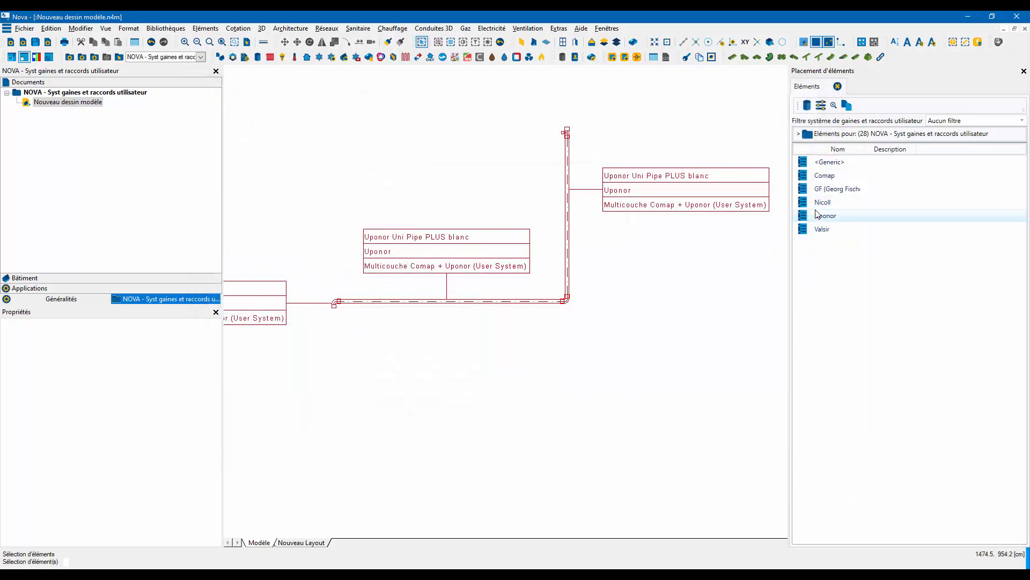
Start placing the 90° elbow "Coudes à 90° PVC-U métrique" from the Georg Fischer PVC-U FR catalogue.
double_click(826, 189)
double_click(820, 177)
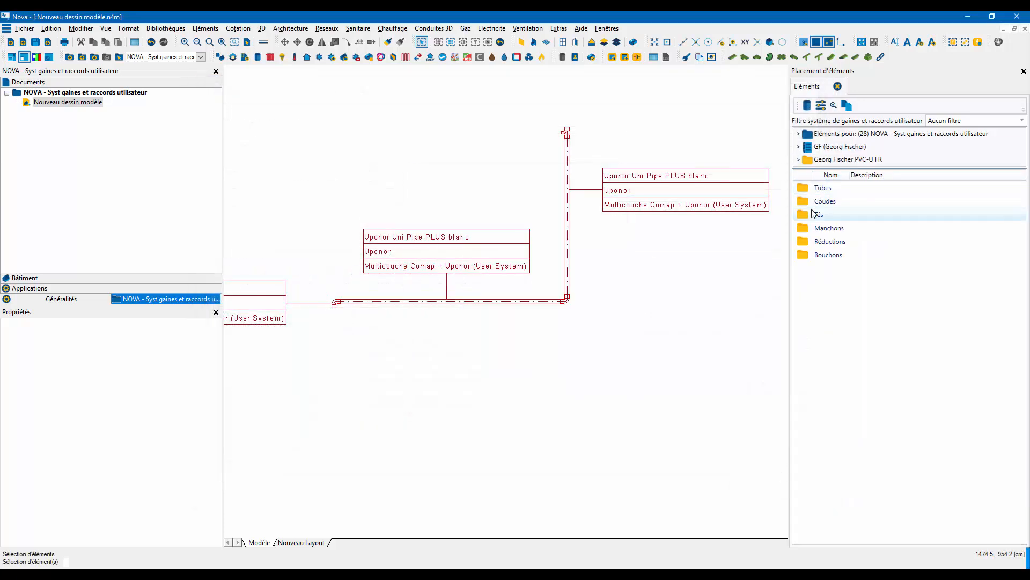
double_click(817, 201)
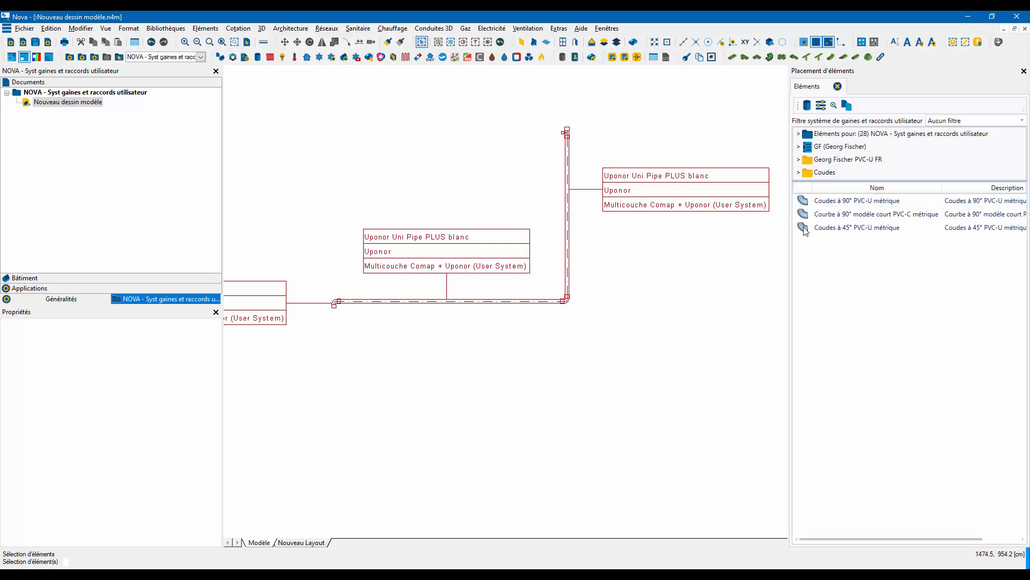
double_click(816, 201)
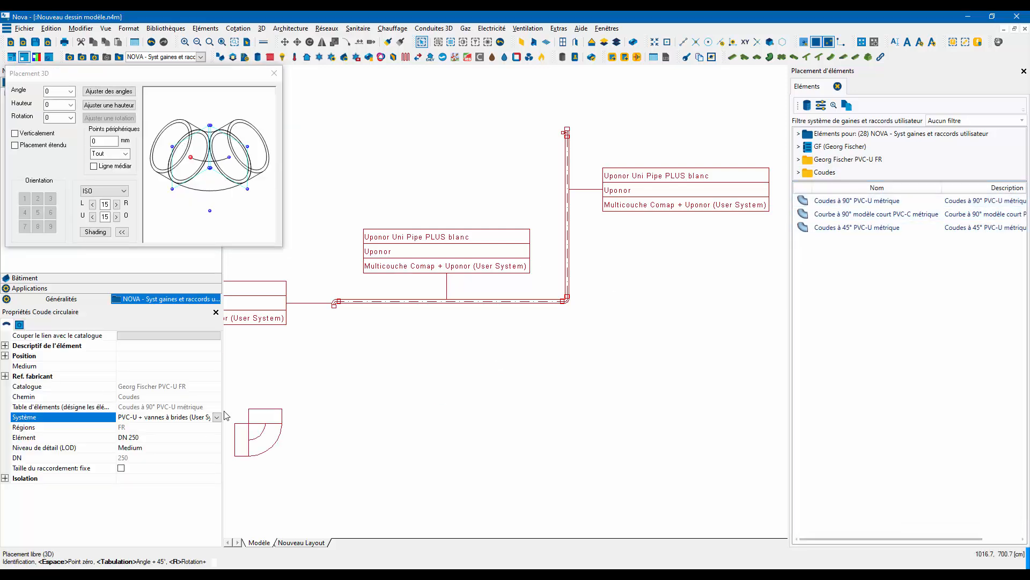
Keep the elbow on the user system "PVC-U + vannes à brides" and set its element size to DN 140.
click(217, 417)
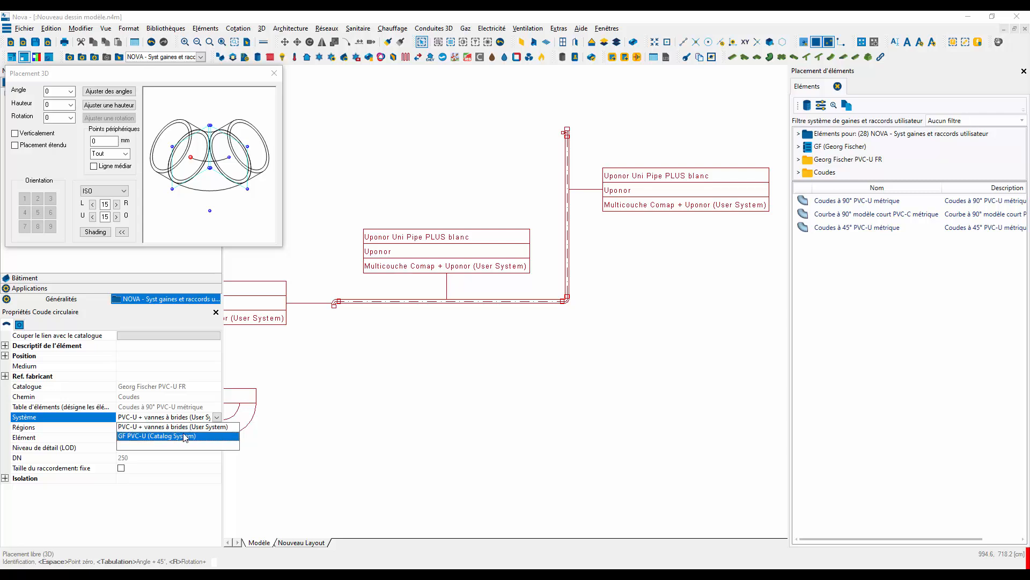
click(185, 438)
click(216, 437)
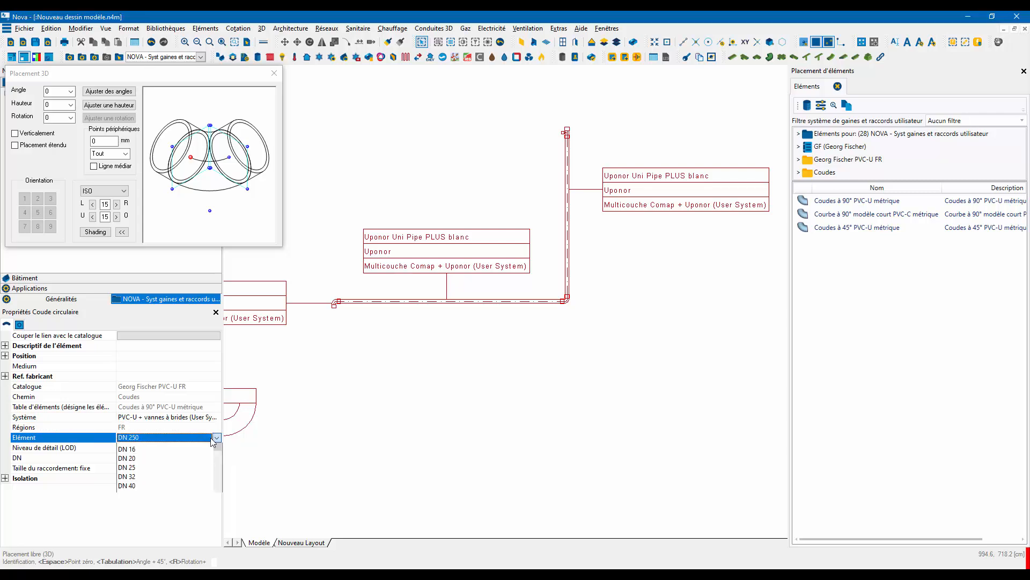
click(138, 483)
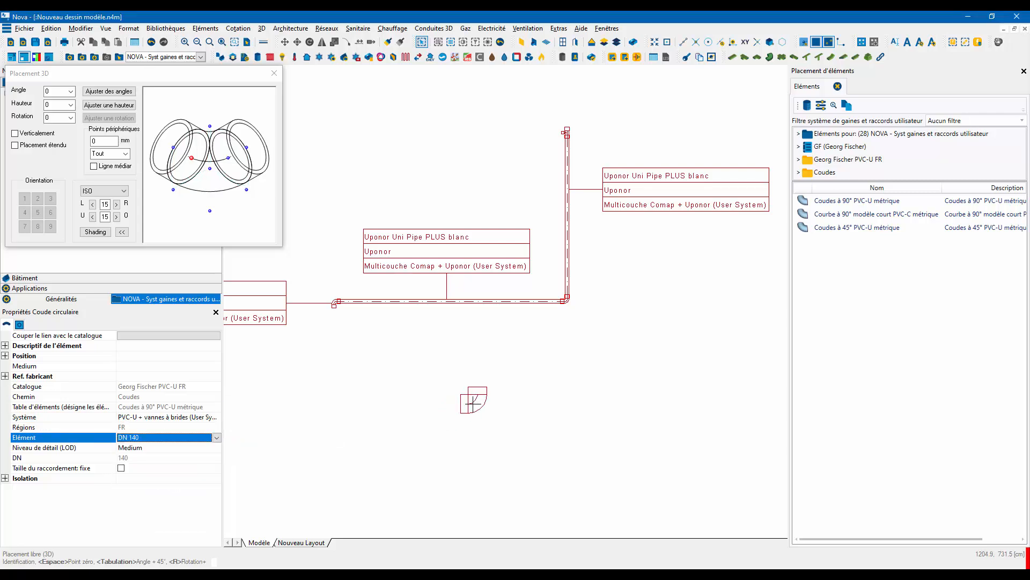
Place the elbow at an angle of 180° in the free area below the existing multilayer pipe run.
scroll(471, 390, down, 3)
key(Tab)
key(Tab)
key(Tab)
key(Tab)
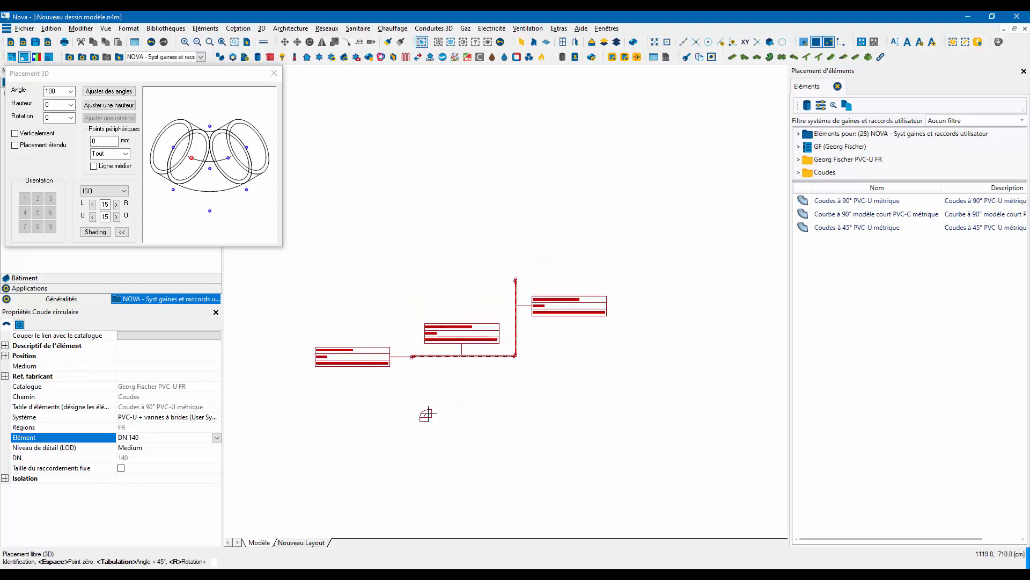
click(428, 414)
Route the PVC-U pipe from the placed elbow horizontally to the right and then upward, finishing with an elbow at its upper end.
right_click(479, 421)
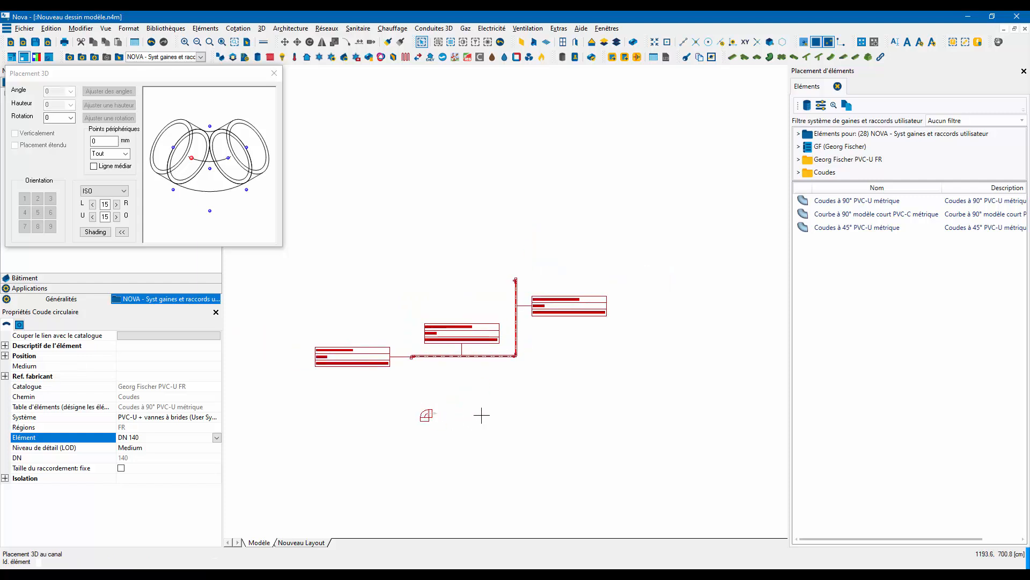
click(481, 415)
click(683, 412)
click(681, 393)
click(689, 313)
key(Escape)
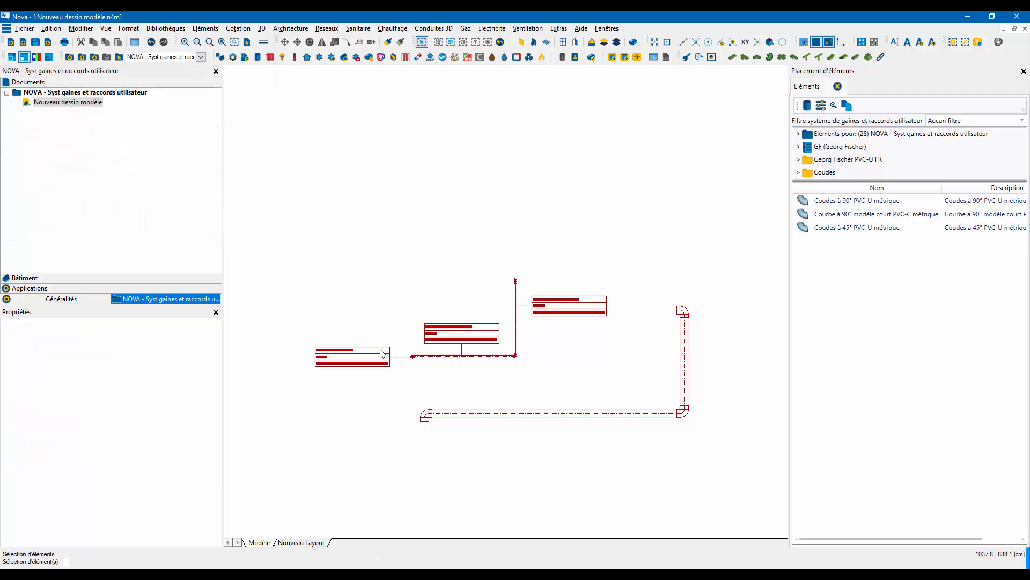
Place an element label beside the starting elbow of the PVC-U run.
right_click(372, 352)
click(407, 157)
middle_drag(492, 414, 487, 360)
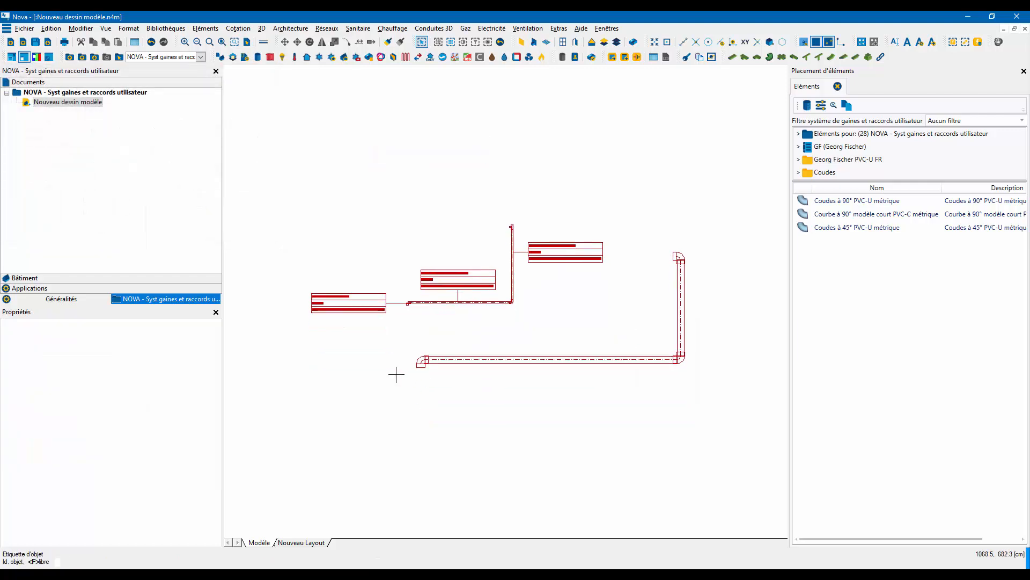
scroll(394, 372, up, 3)
click(434, 355)
click(342, 354)
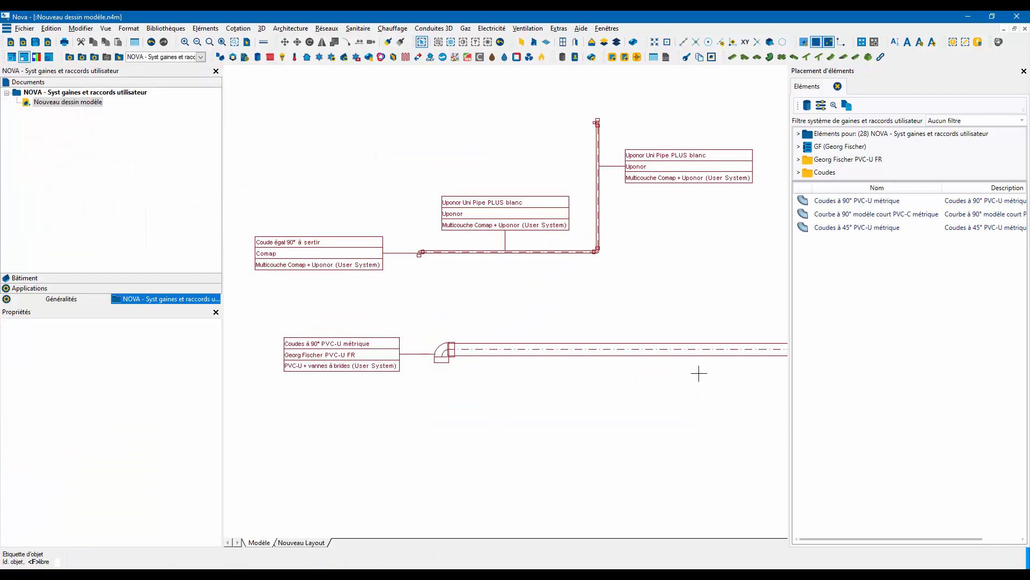
Place an element label below the horizontal PVC-U pipe and end labelling.
click(664, 350)
click(664, 392)
key(Escape)
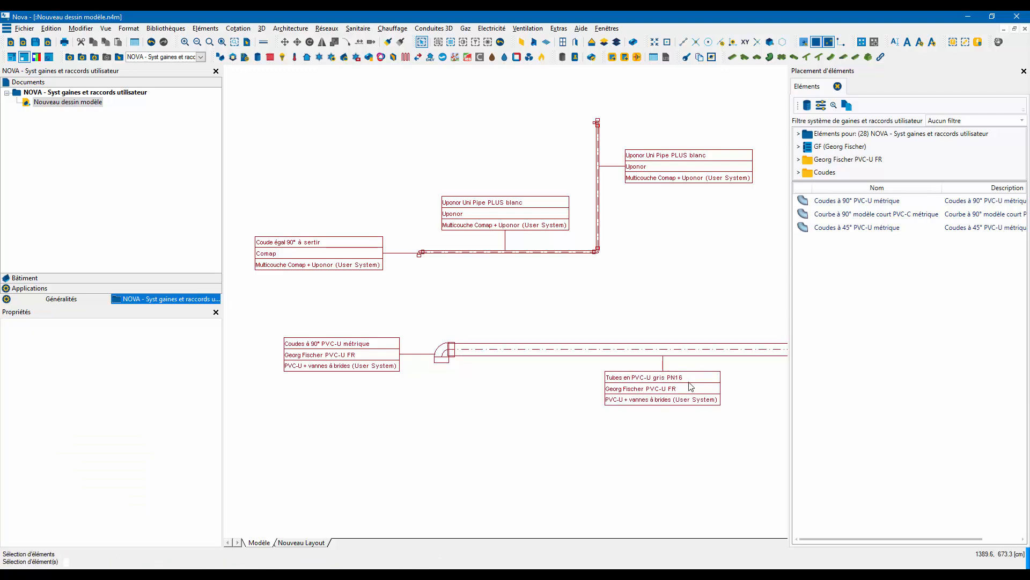
Start placing the generic flanged two-way stop valve "Vanne 2 voies d'arrêt à volant, à brides".
scroll(689, 378, up, 2)
scroll(694, 368, down, 1)
scroll(695, 371, down, 2)
middle_drag(686, 391, 488, 361)
scroll(489, 354, down, 1)
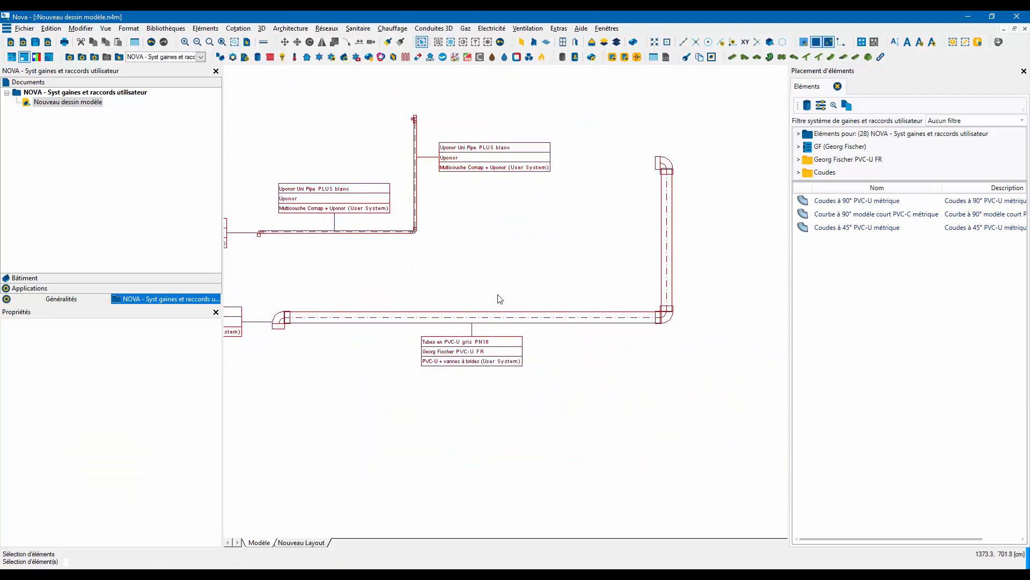
click(833, 135)
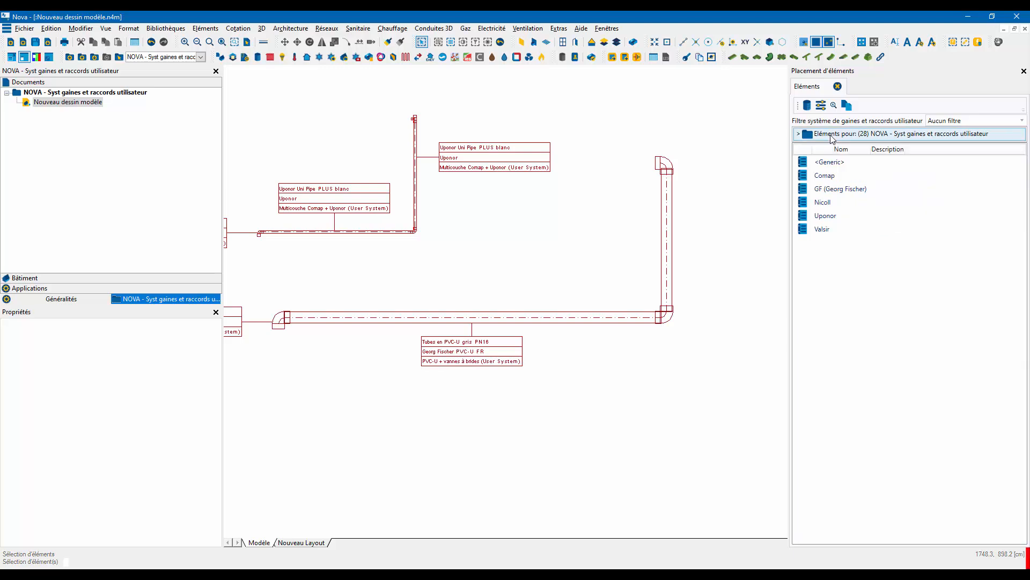
double_click(827, 162)
double_click(825, 174)
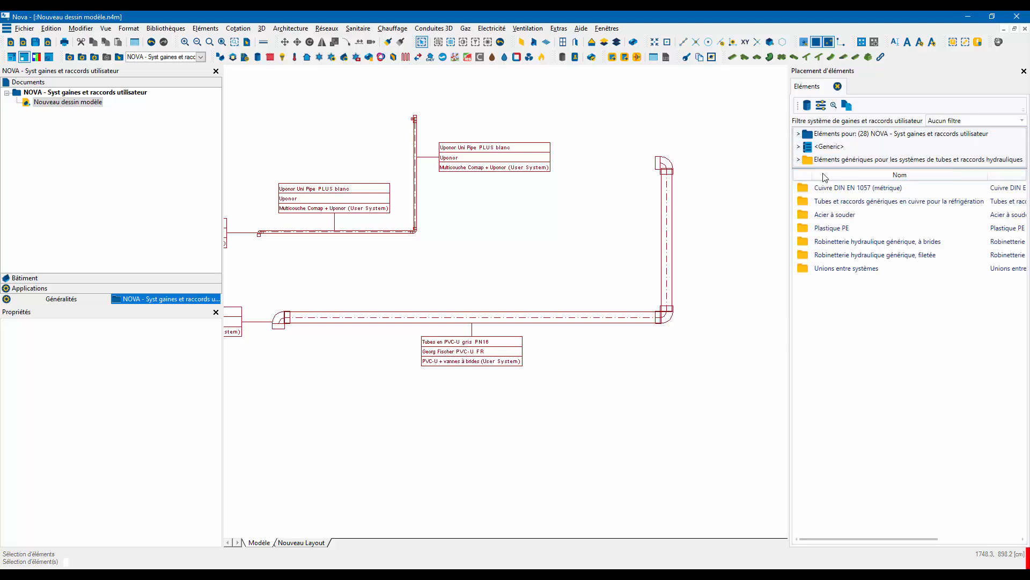
double_click(824, 243)
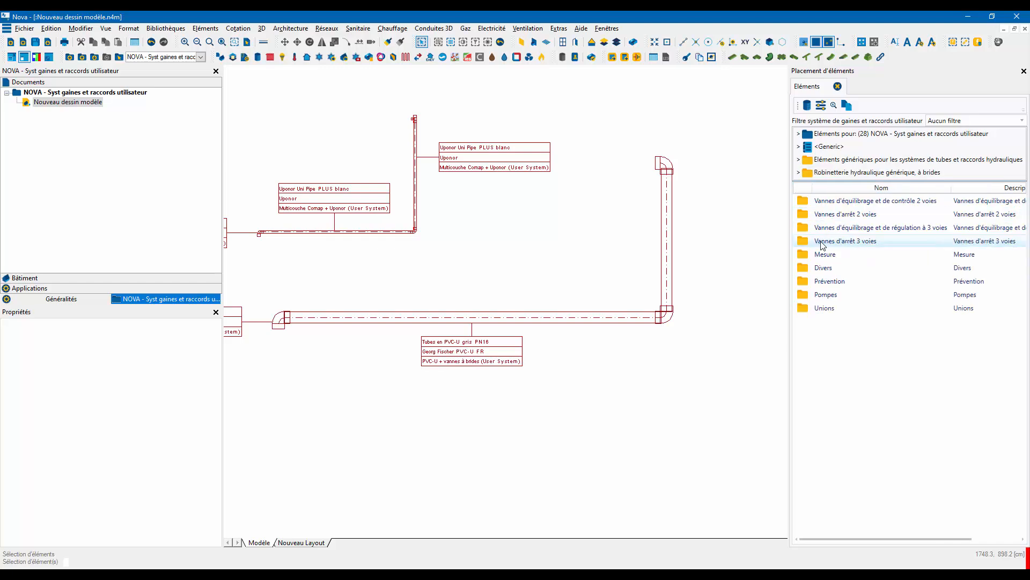
double_click(827, 213)
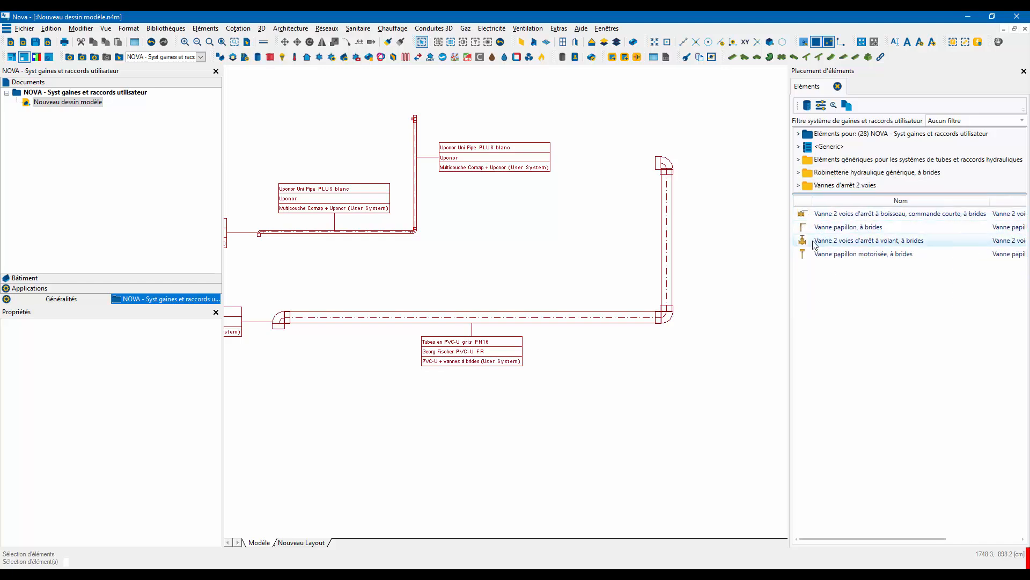
click(815, 244)
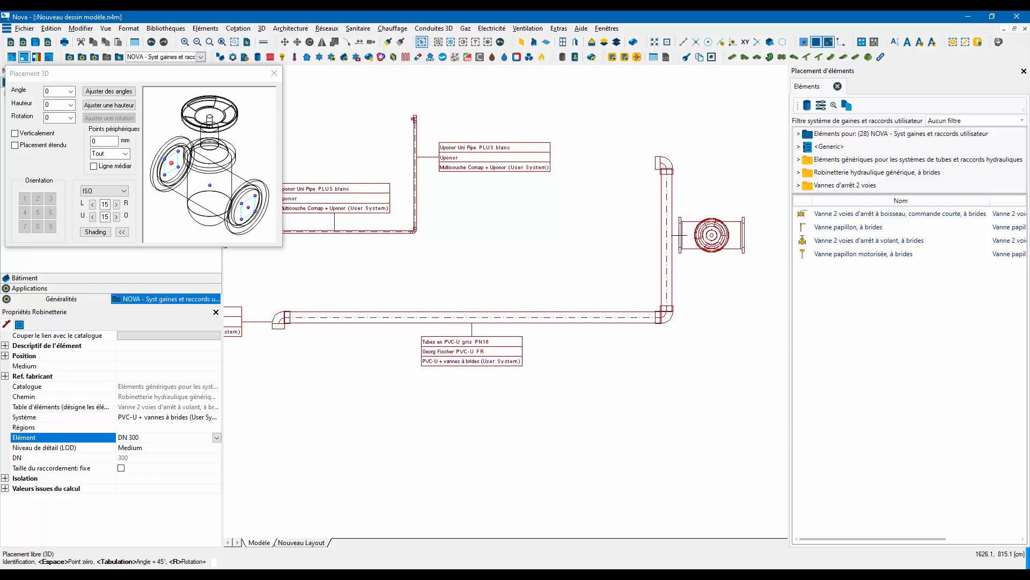
Align the valve with the vertical PVC-U pipe and assign it the user system "PVC-U + vannes à brides".
scroll(665, 242, up, 2)
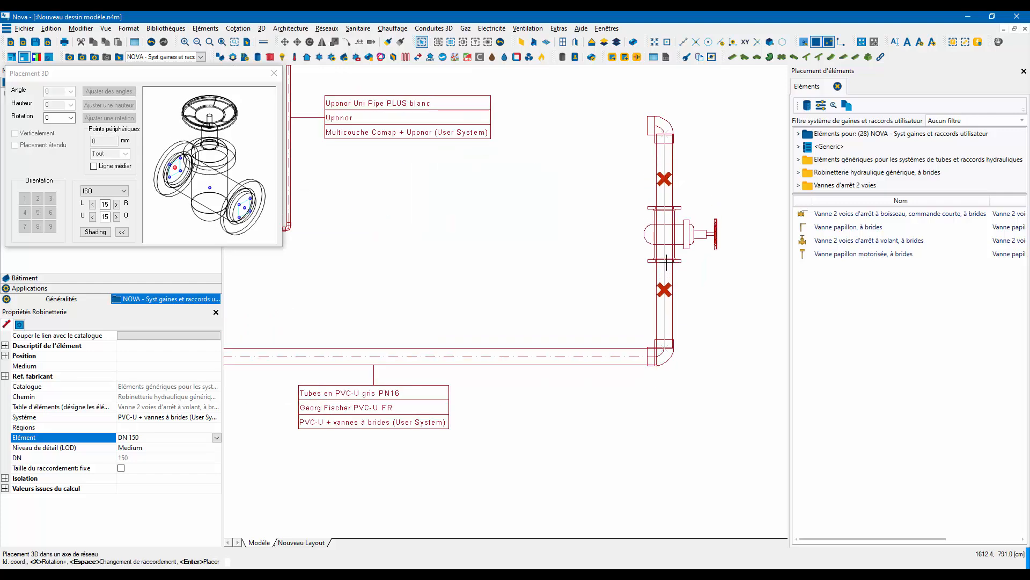
click(211, 421)
click(216, 419)
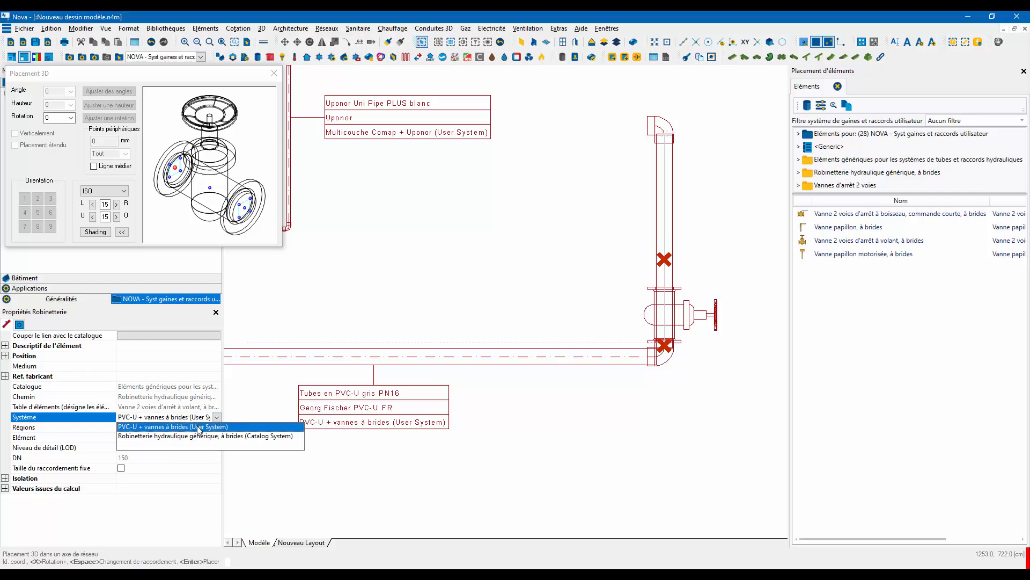
click(198, 427)
middle_drag(666, 269, 558, 276)
scroll(558, 276, up, 3)
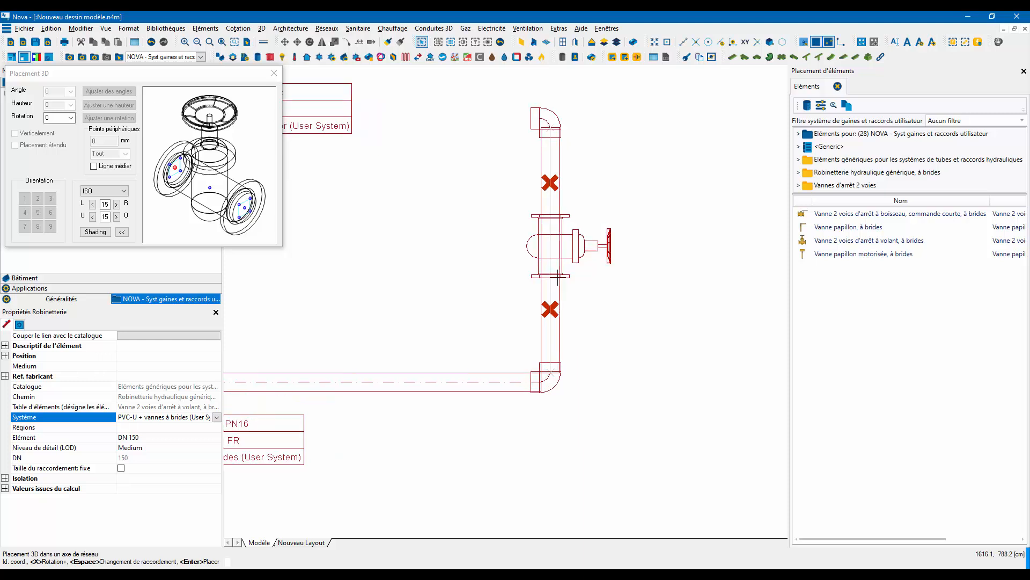
scroll(543, 285, down, 2)
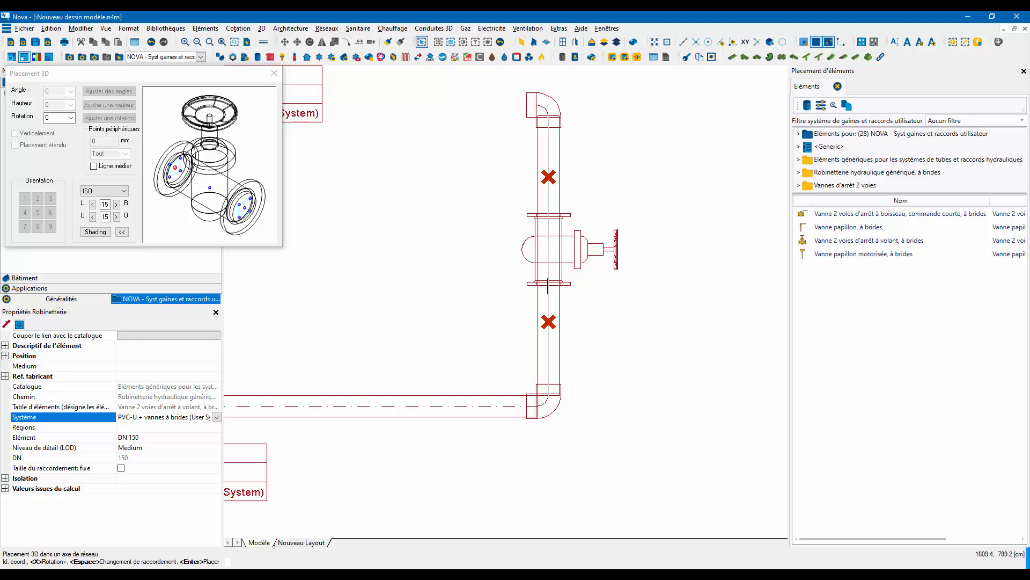
scroll(530, 286, up, 3)
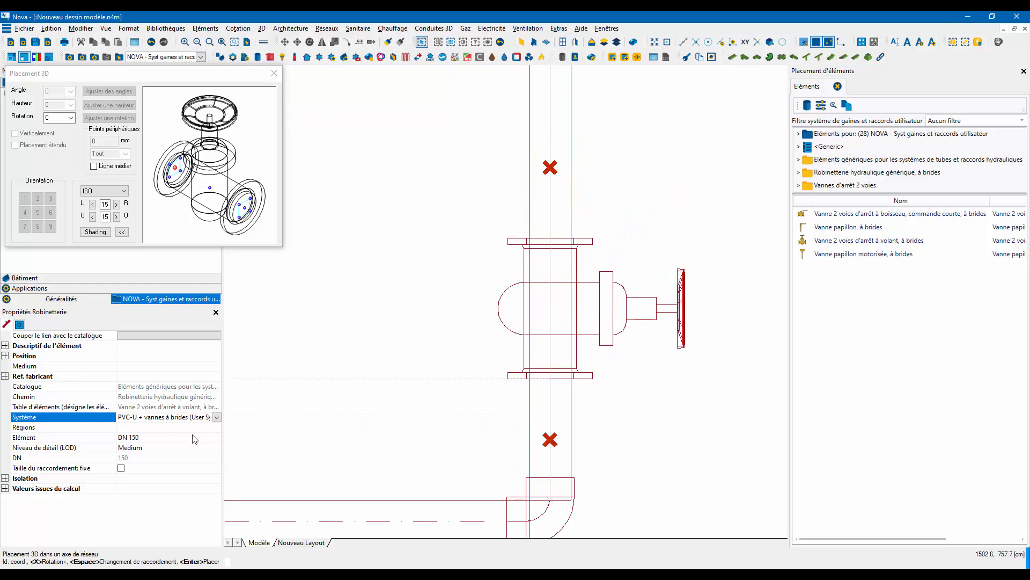
Set the valve's element size to DN 125 and insert it in the vertical PVC-U pipe.
click(214, 439)
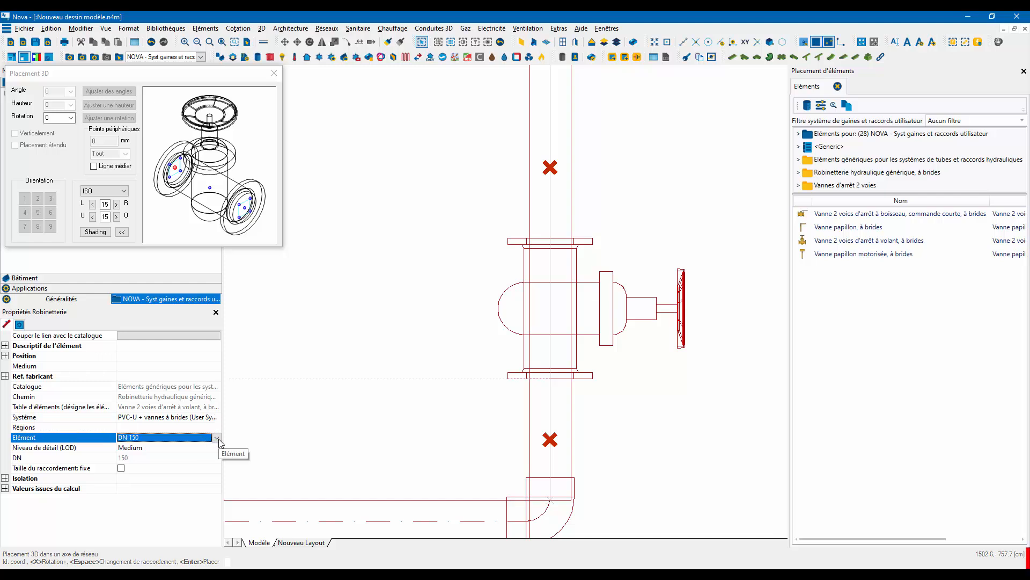
click(219, 440)
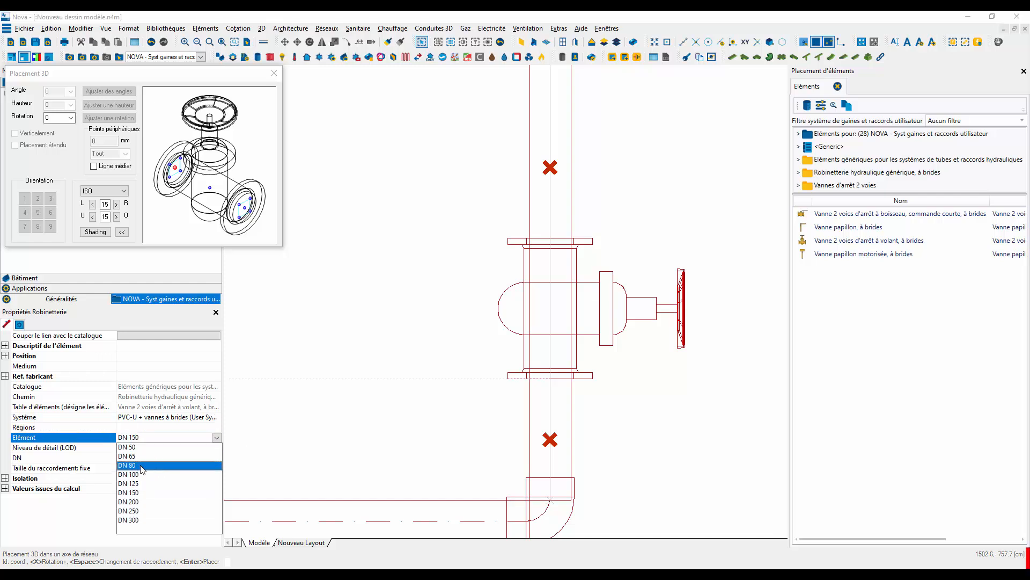
click(130, 484)
scroll(531, 252, down, 2)
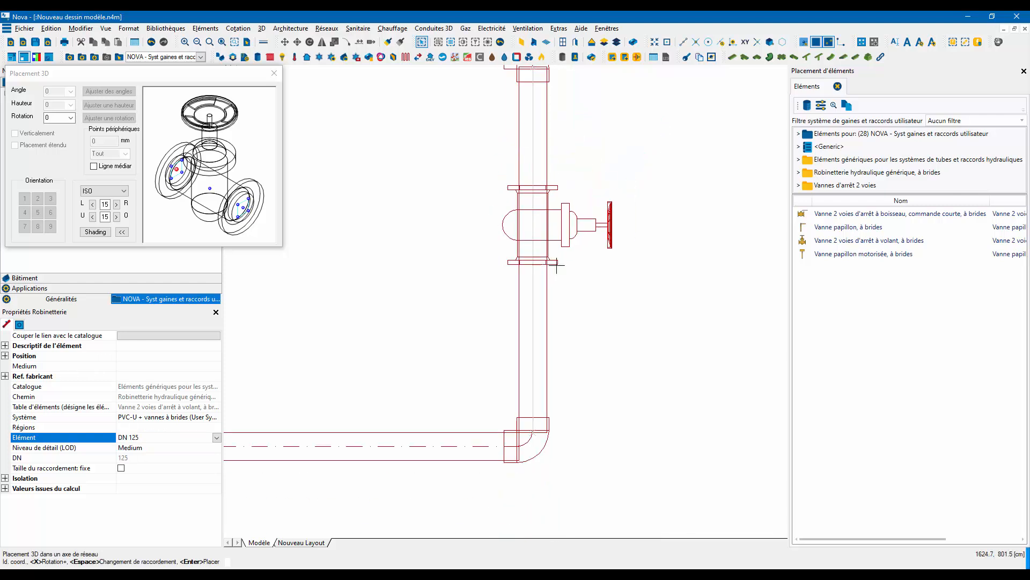
scroll(544, 261, down, 1)
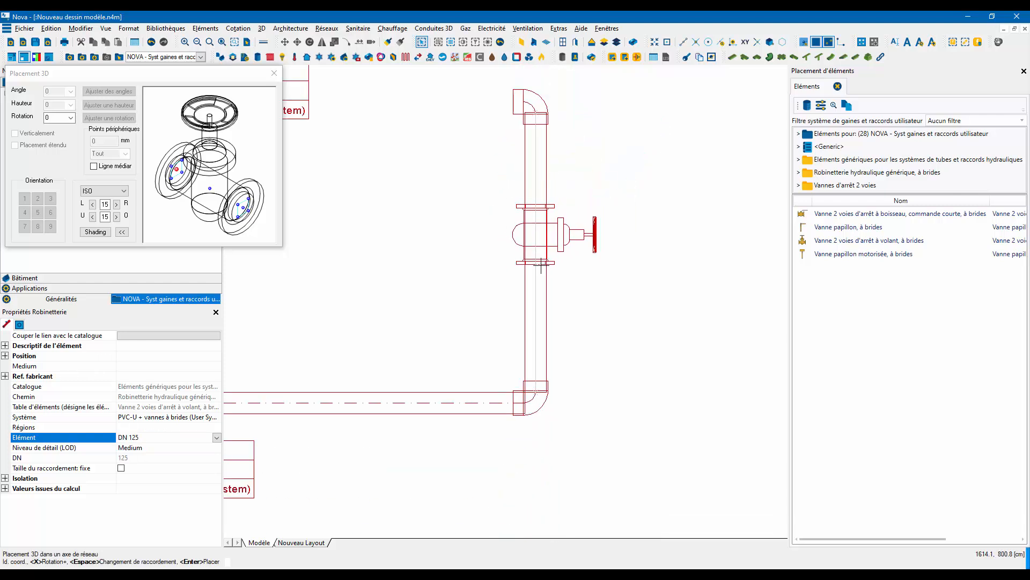
click(543, 266)
Examine the flange union above the inserted valve and its properties.
scroll(558, 206, up, 4)
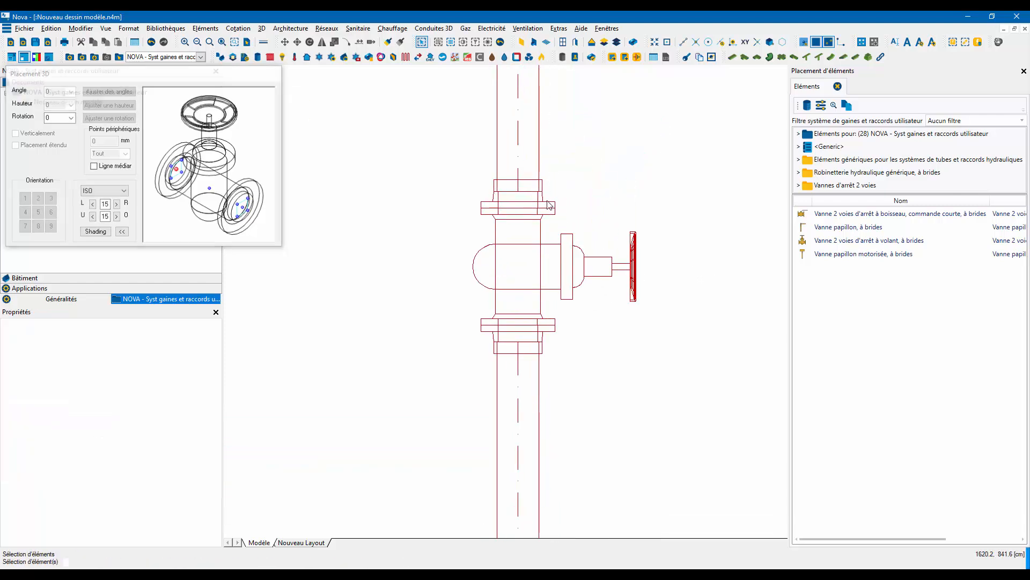
key(Escape)
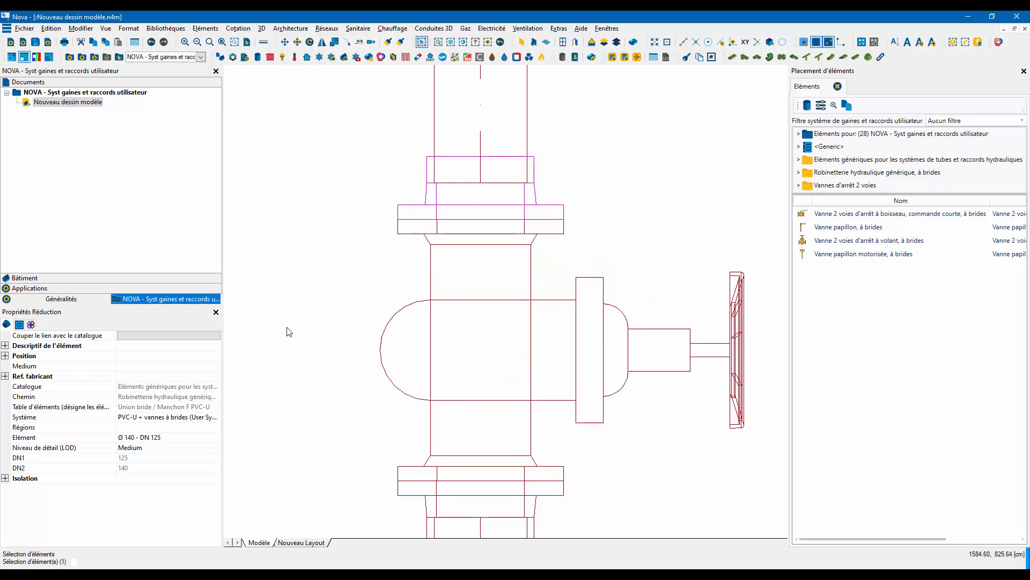
scroll(500, 266, down, 5)
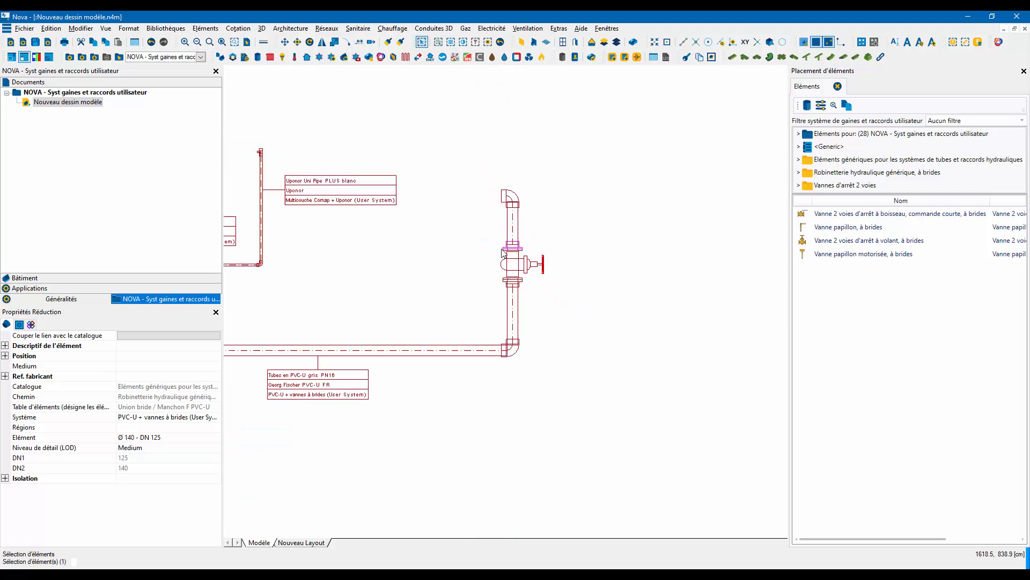
Place an element label to the right of the upper flange union of the valve and end labelling.
right_click(399, 203)
click(422, 223)
scroll(534, 236, up, 4)
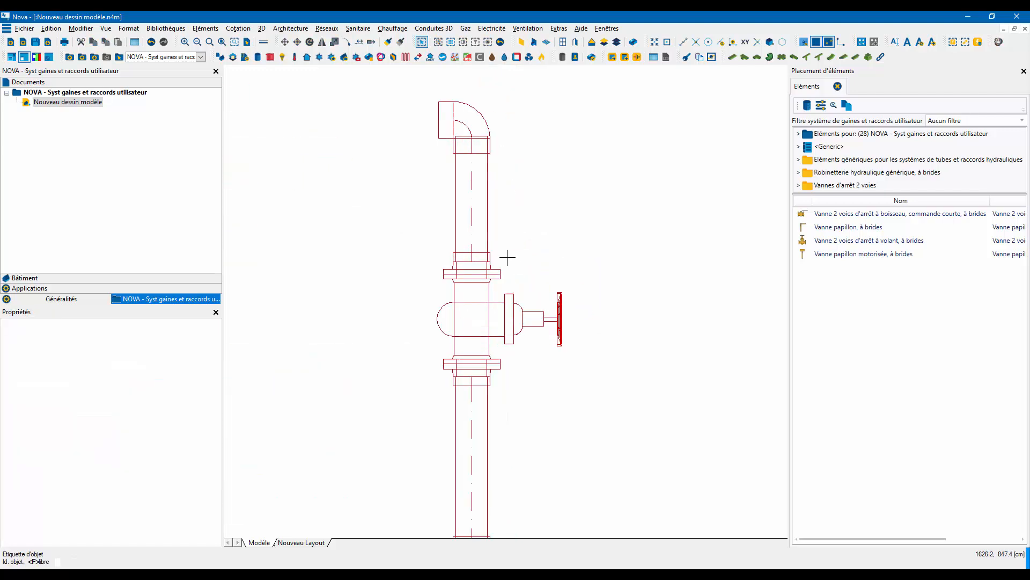
click(495, 261)
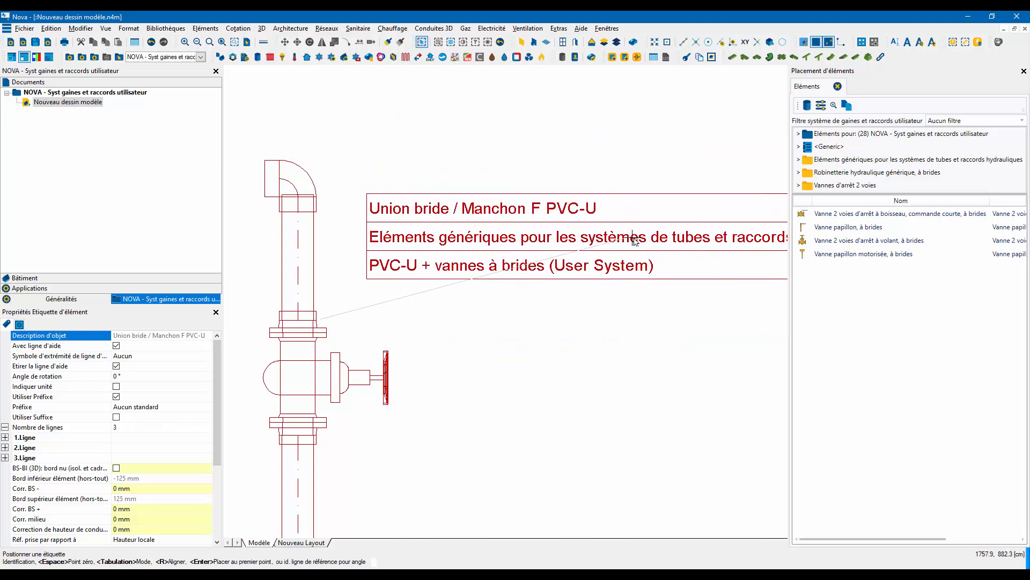
click(633, 238)
middle_drag(364, 280, 441, 265)
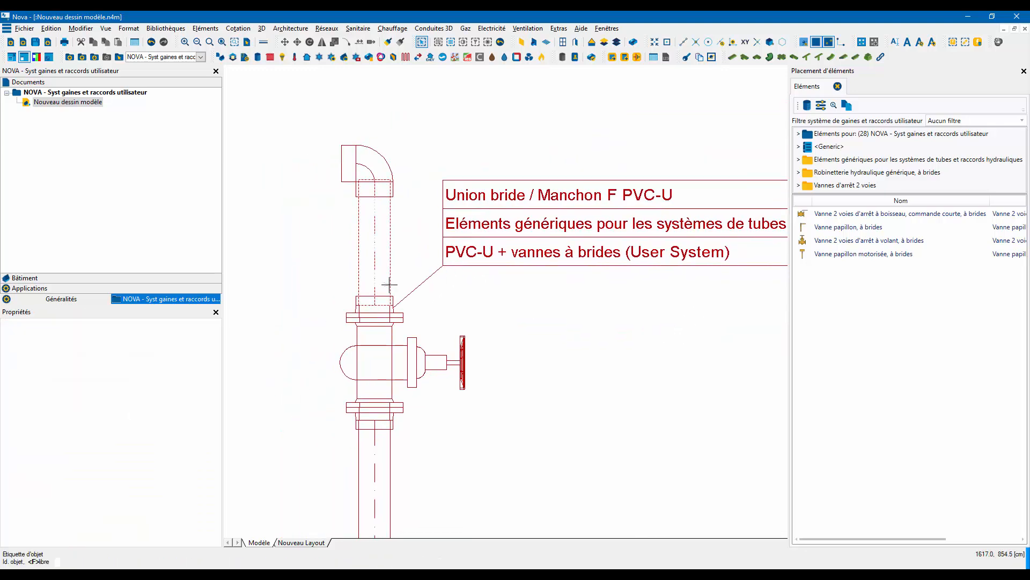
scroll(389, 284, up, 2)
scroll(389, 285, down, 2)
key(Escape)
scroll(601, 265, down, 2)
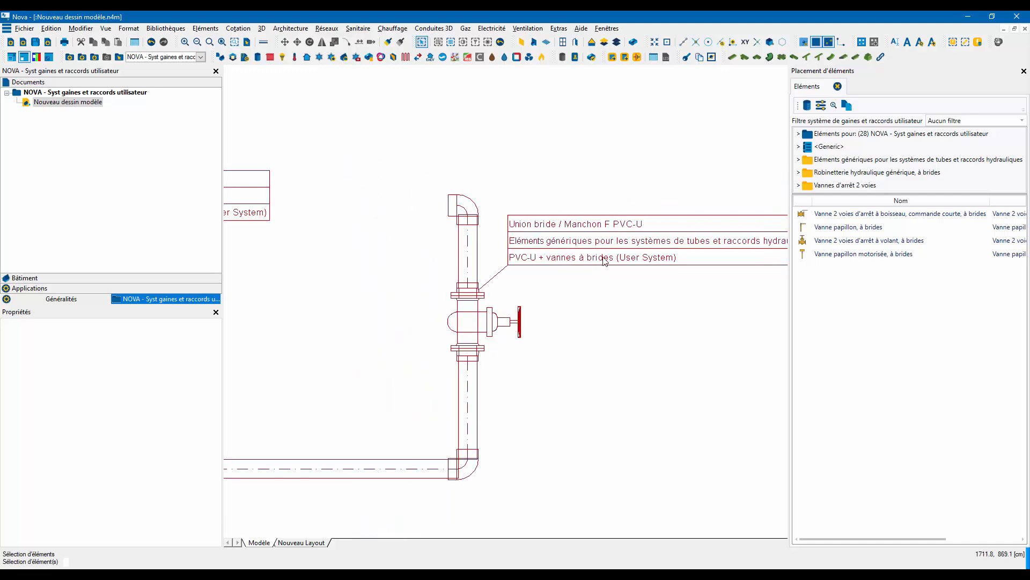
middle_drag(479, 318, 626, 294)
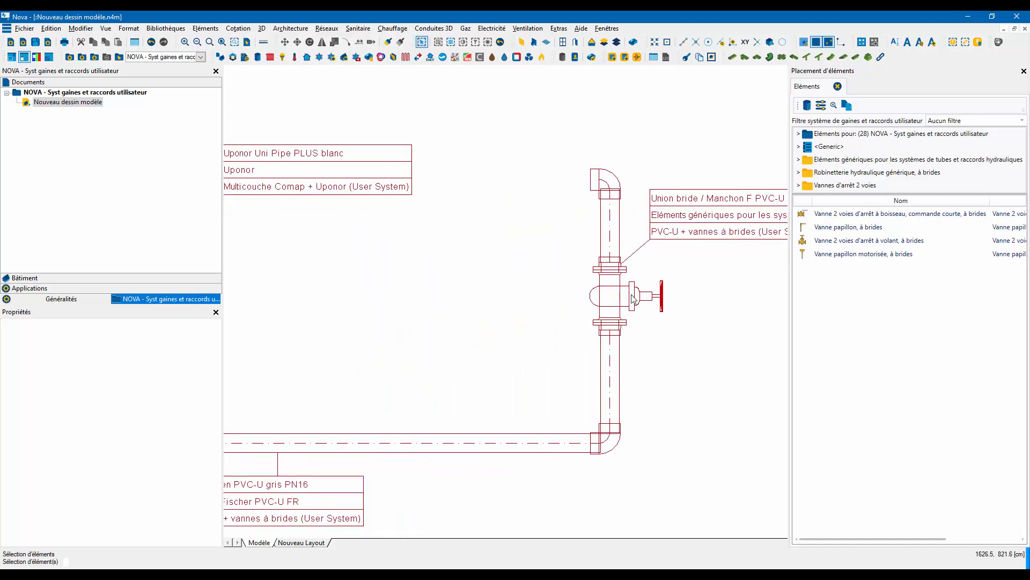
scroll(633, 299, down, 4)
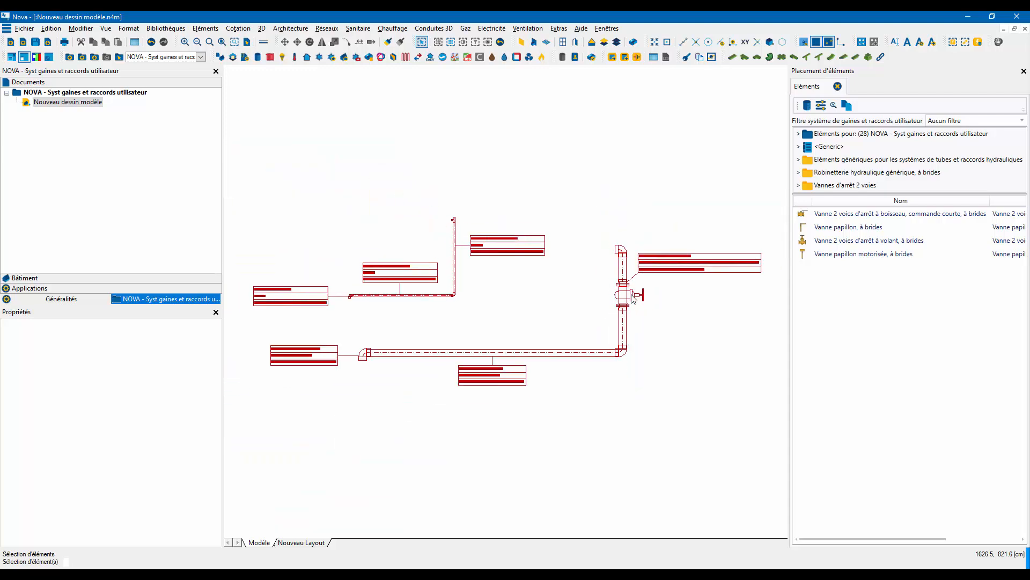